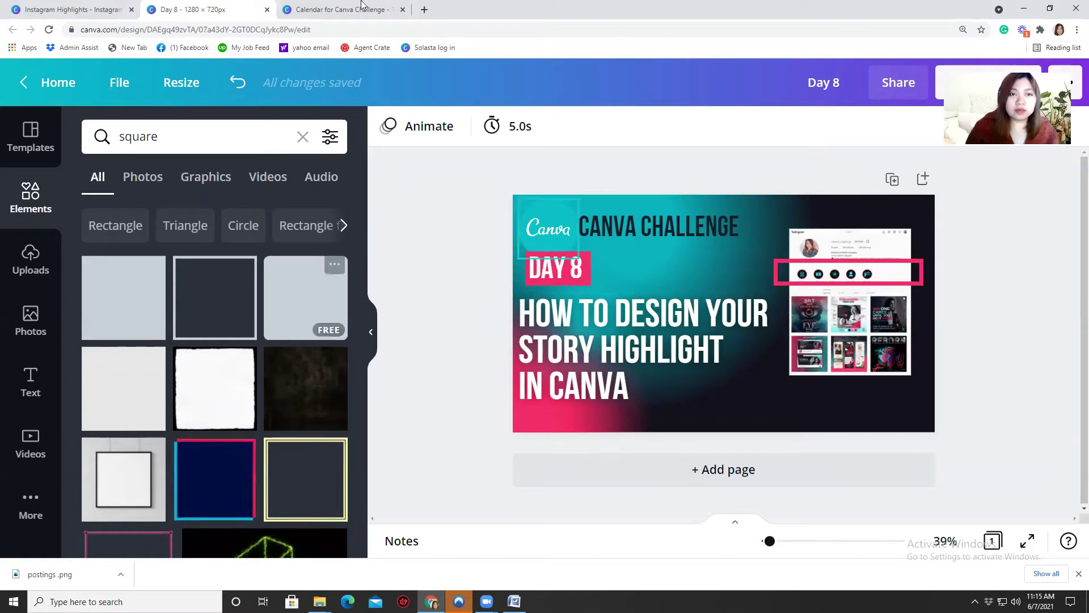
Open instagram.com, go to your own profile and zoom in on its highlight covers.
left_click(424, 10)
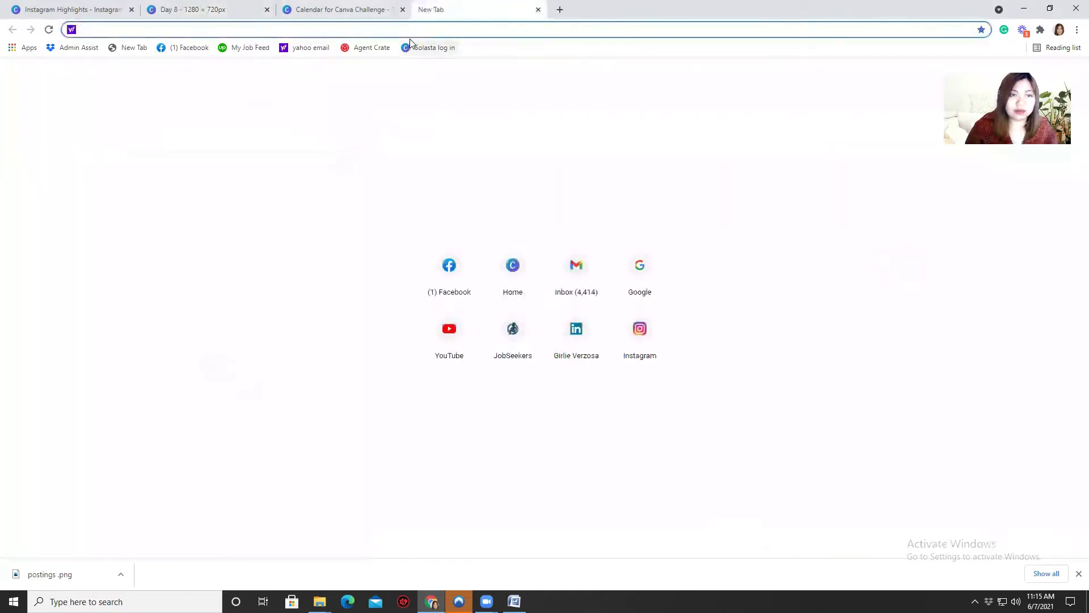
type("ins")
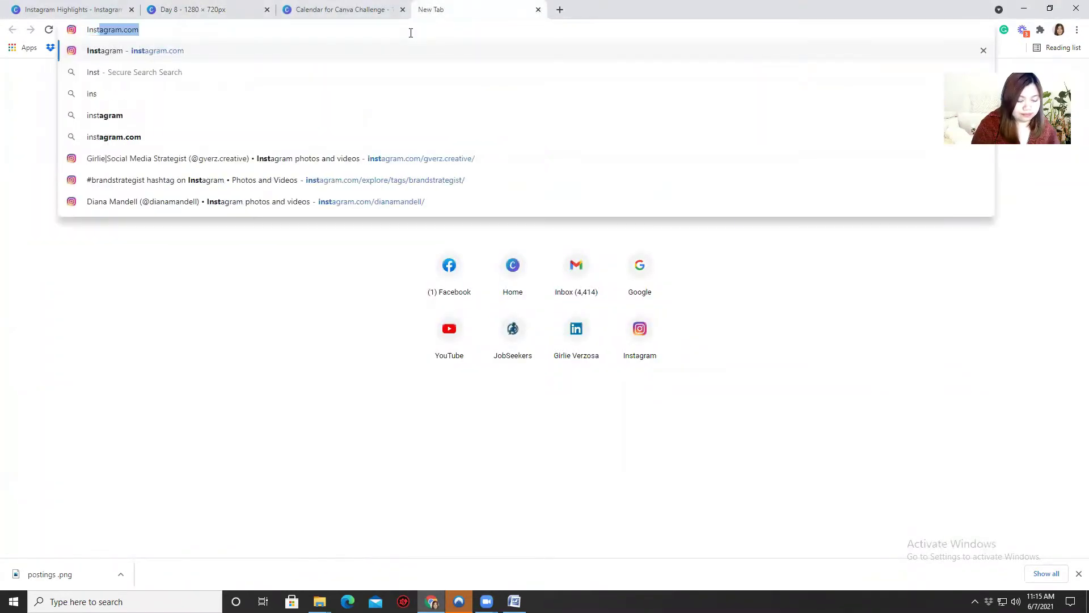
type("tagra")
key("Return")
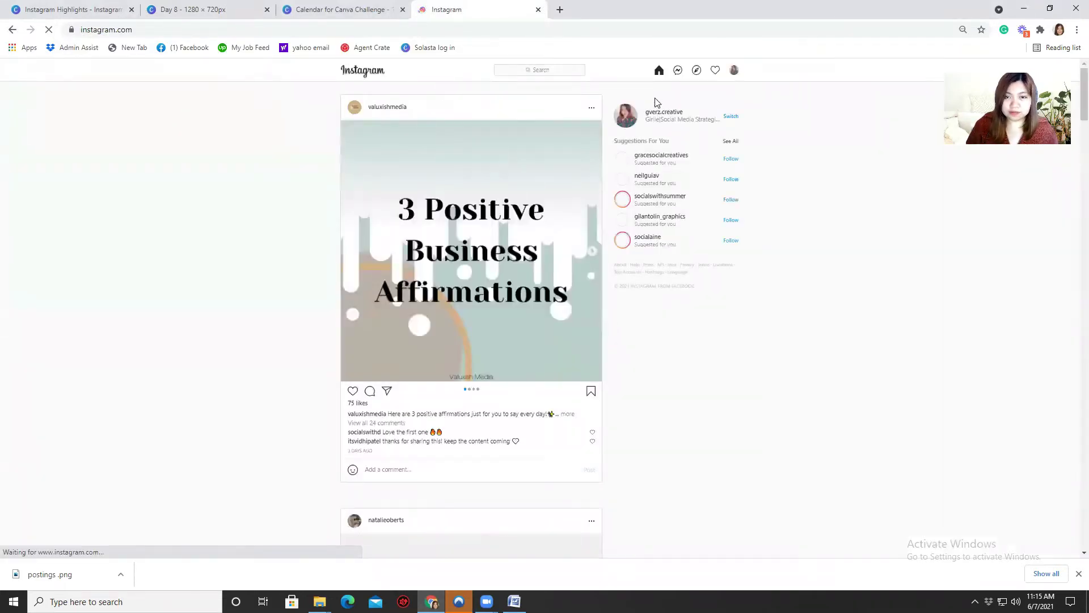
left_click(658, 112)
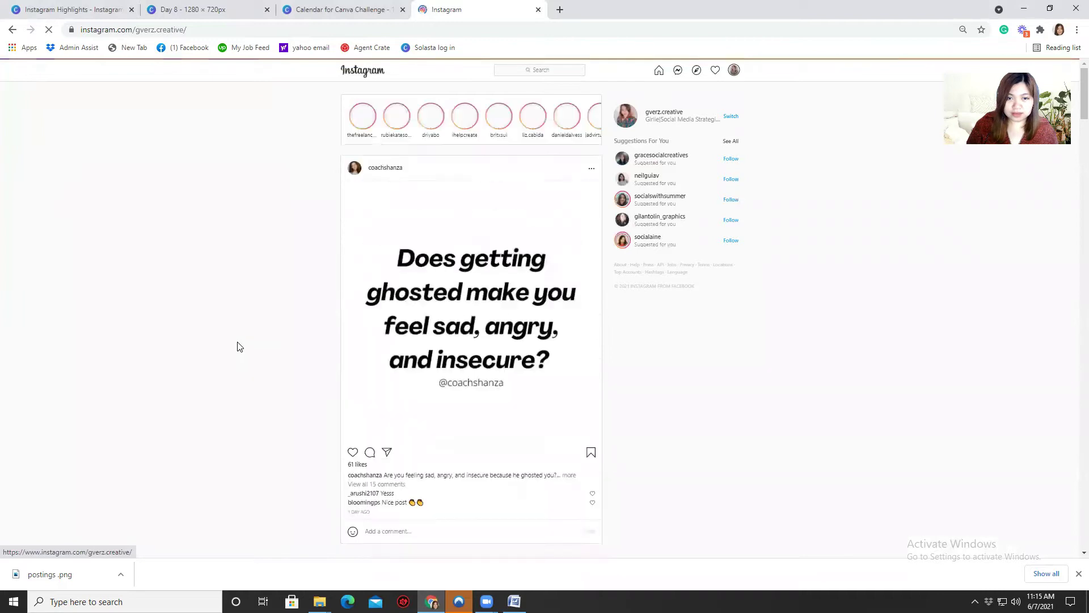
scroll(332, 243, "down", 2)
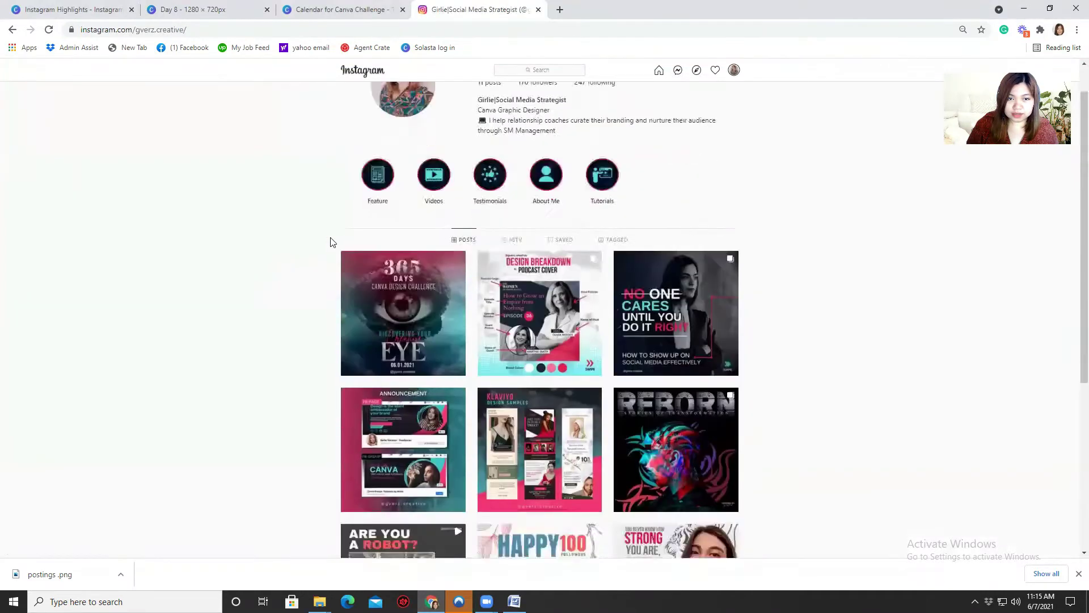
scroll(332, 242, "up", 1)
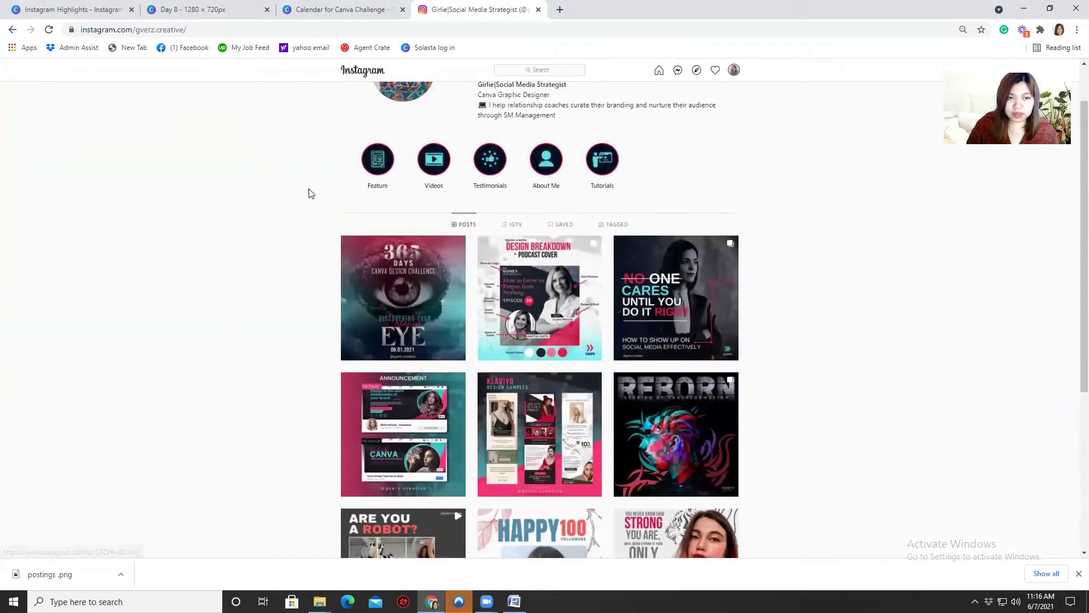
scroll(503, 234, "up", 1)
scroll(502, 240, "down", 1)
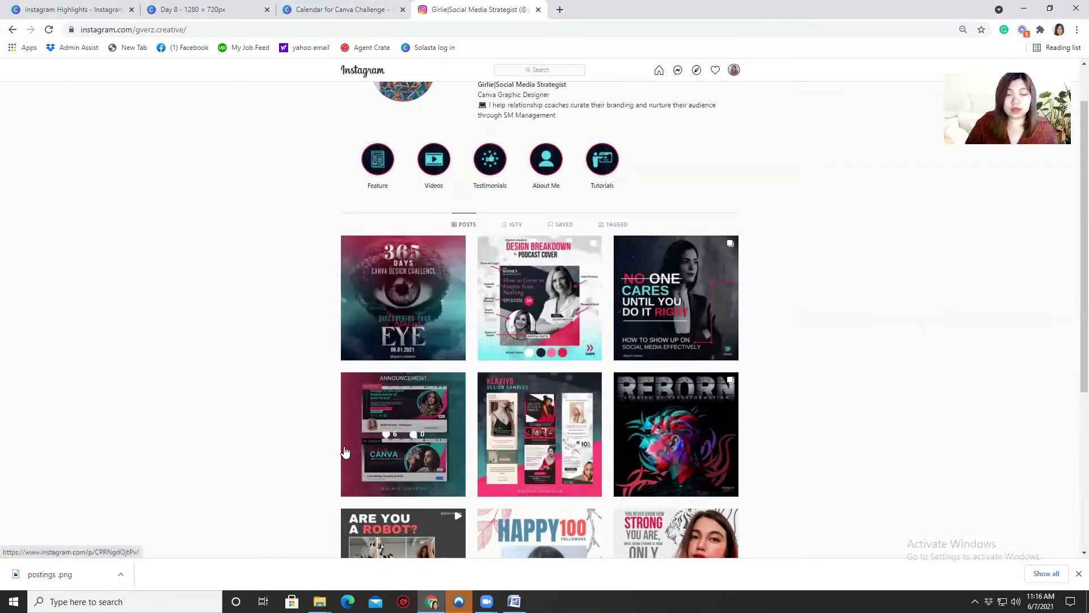
scroll(324, 430, "up", 1)
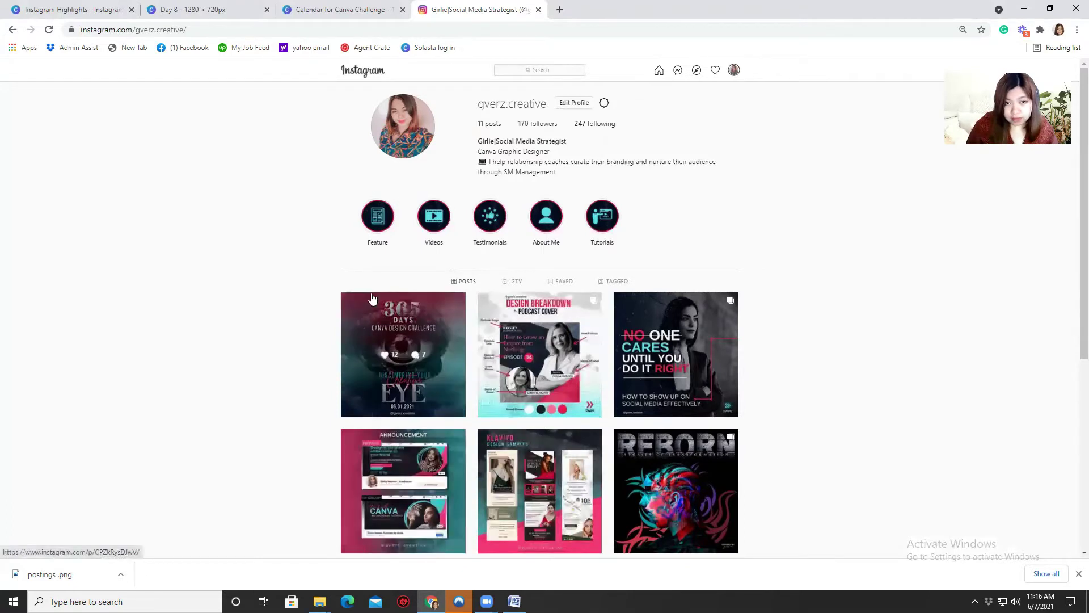
key("ctrl+plus")
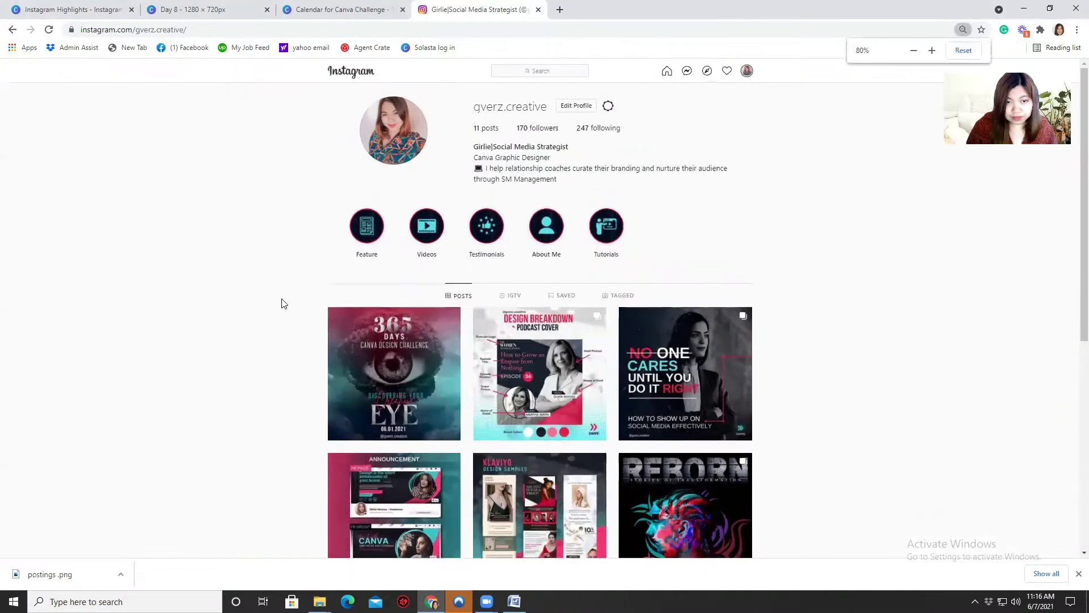
key("ctrl+plus")
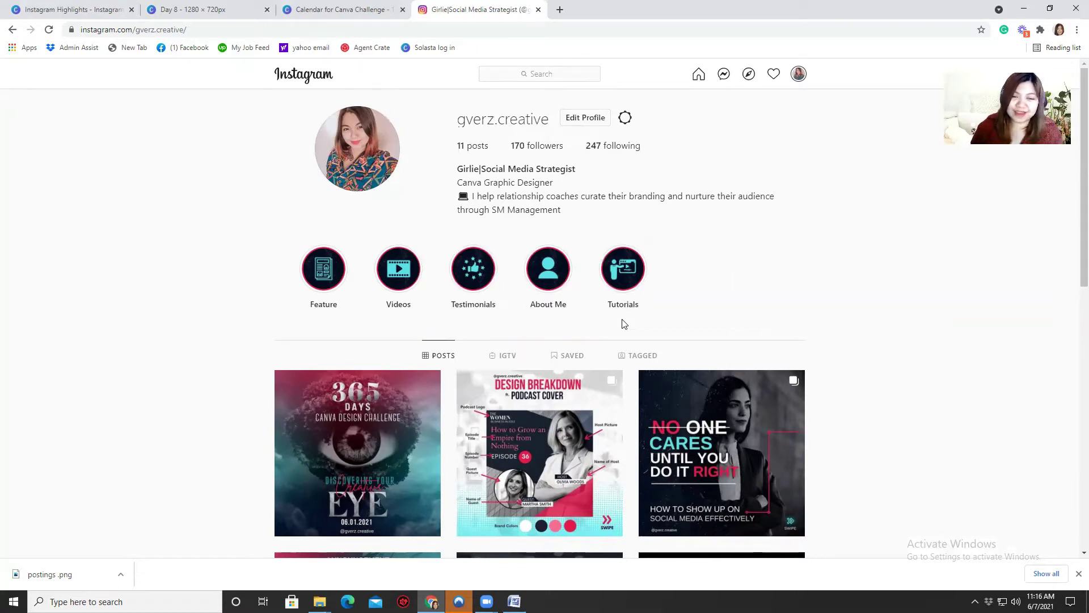
Look through the open Canva tabs and review Page 1 of the Instagram Highlights design.
left_click(294, 6)
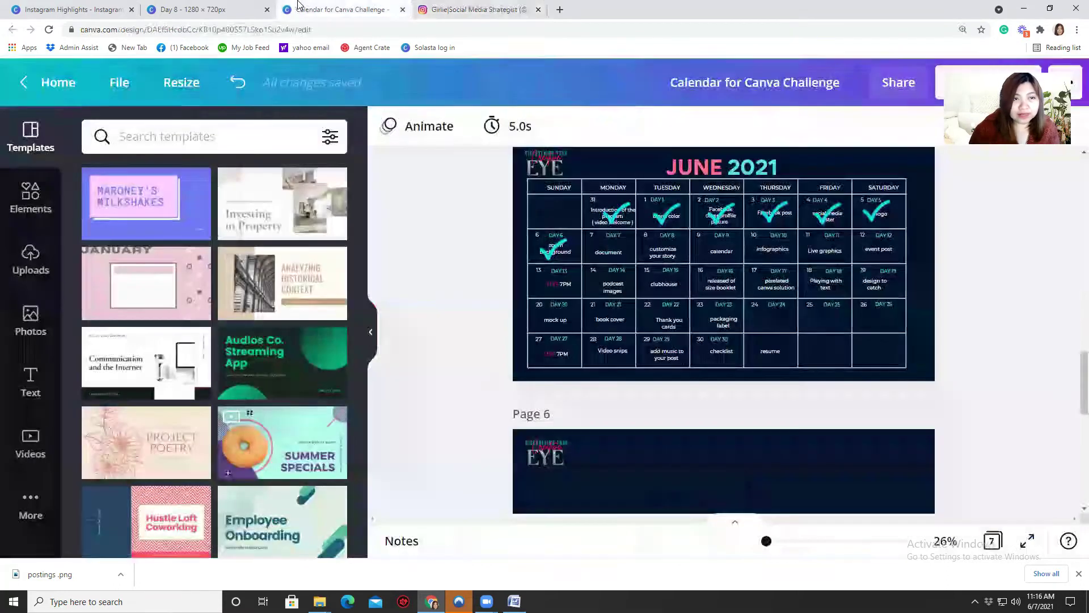
left_click(209, 9)
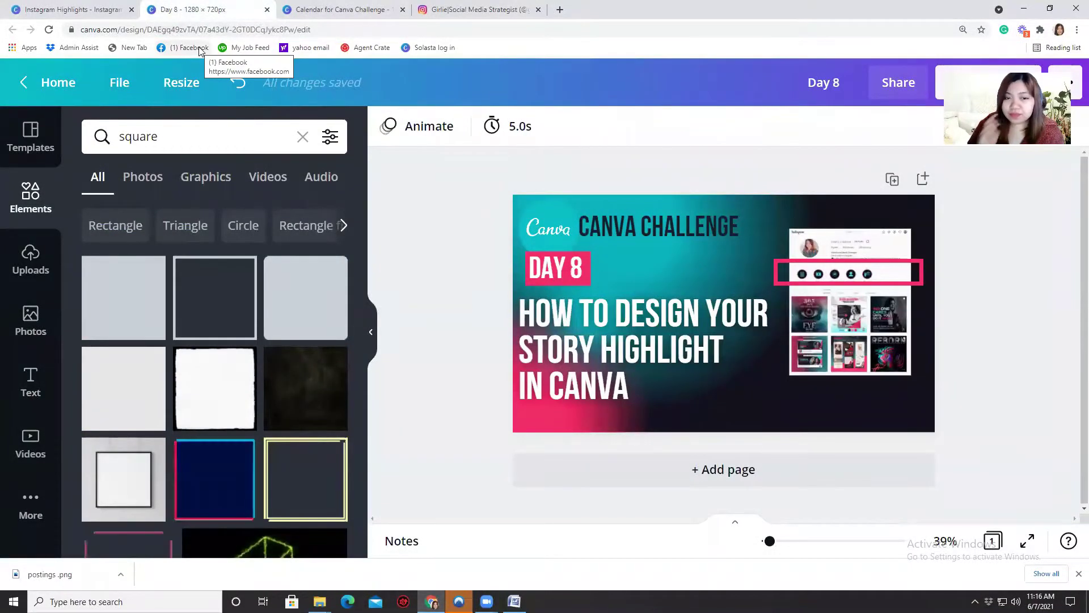
left_click(361, 9)
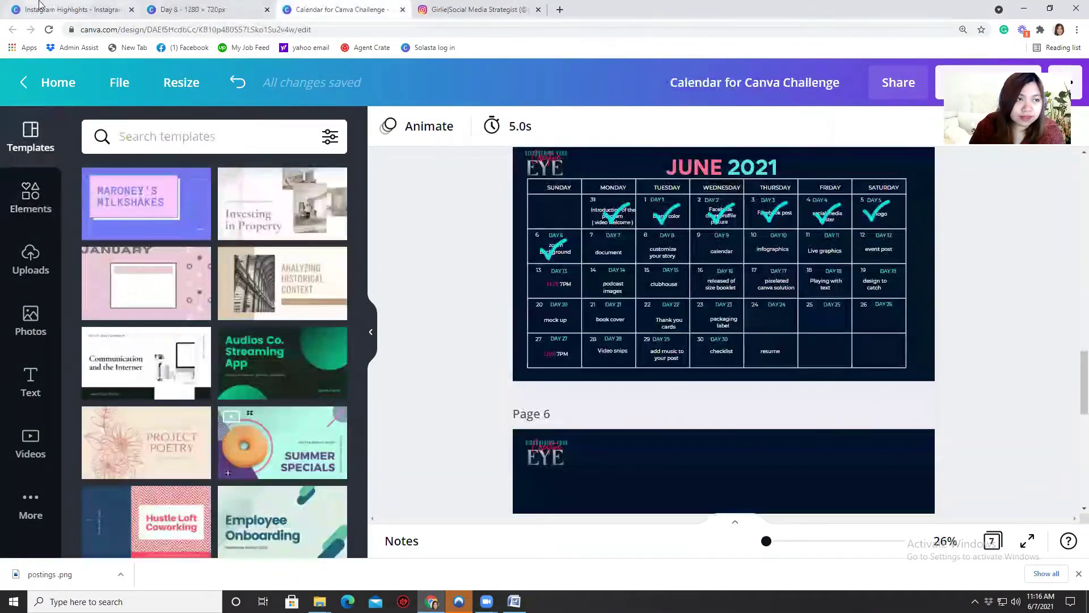
left_click(72, 10)
scroll(548, 327, "up", 2)
scroll(547, 328, "up", 3)
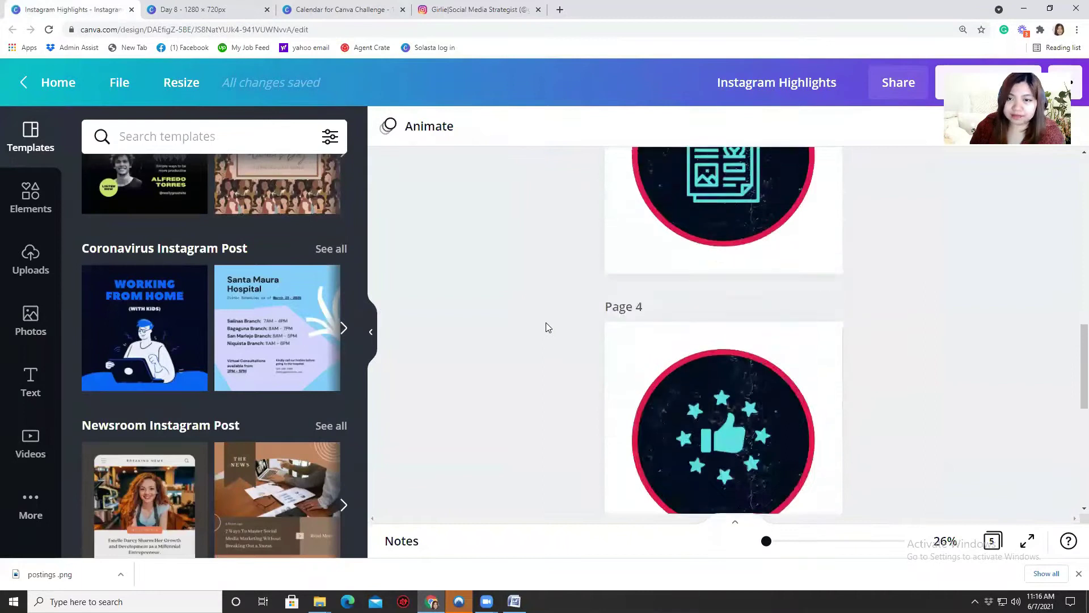
scroll(544, 324, "up", 3)
scroll(608, 294, "up", 3)
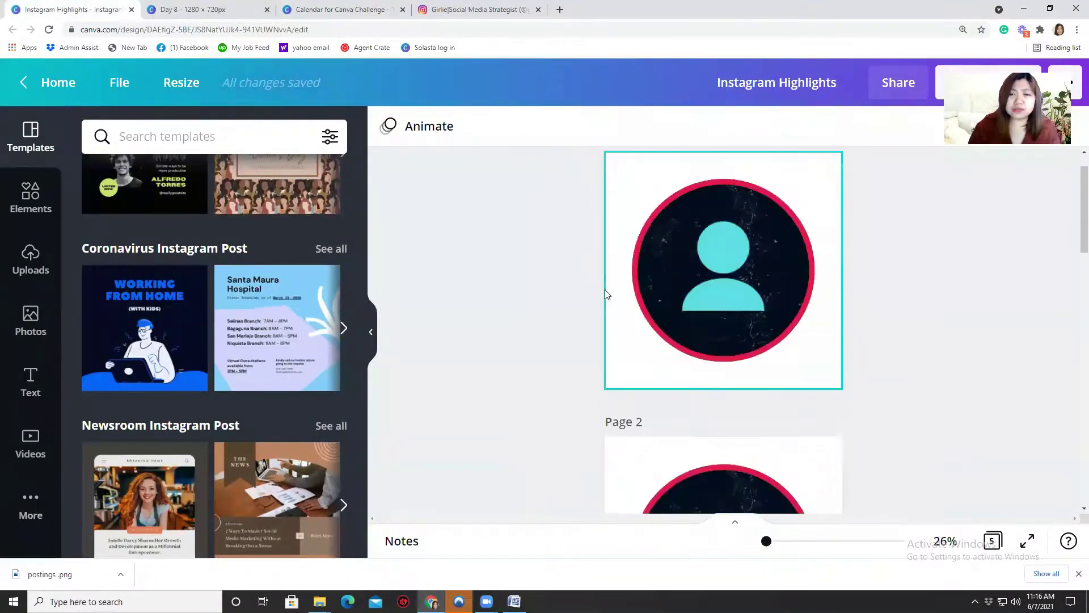
scroll(607, 272, "up", 2)
left_click(607, 259)
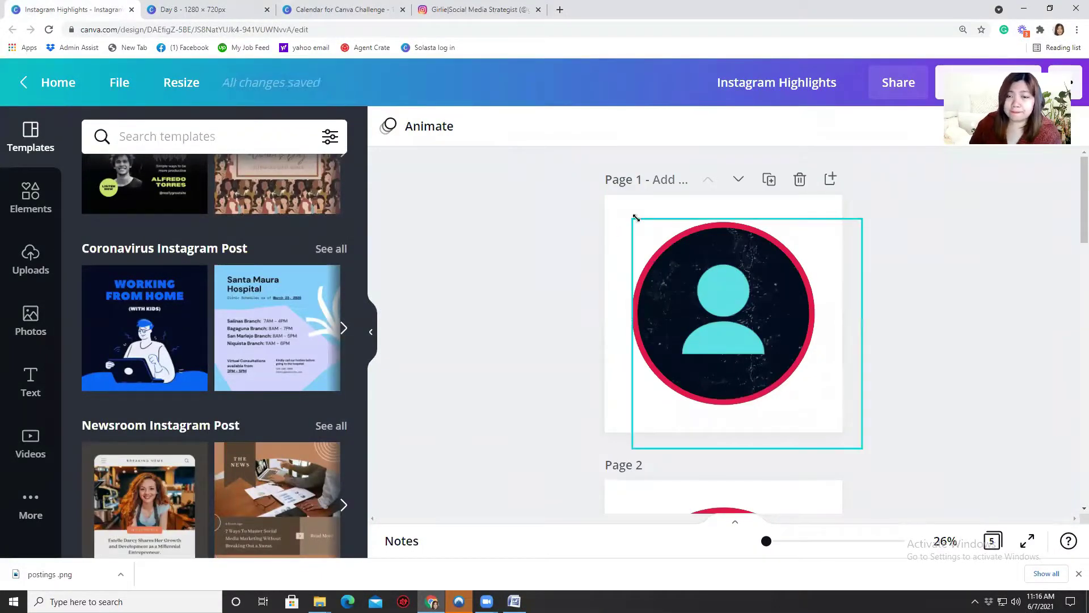
left_click(635, 218)
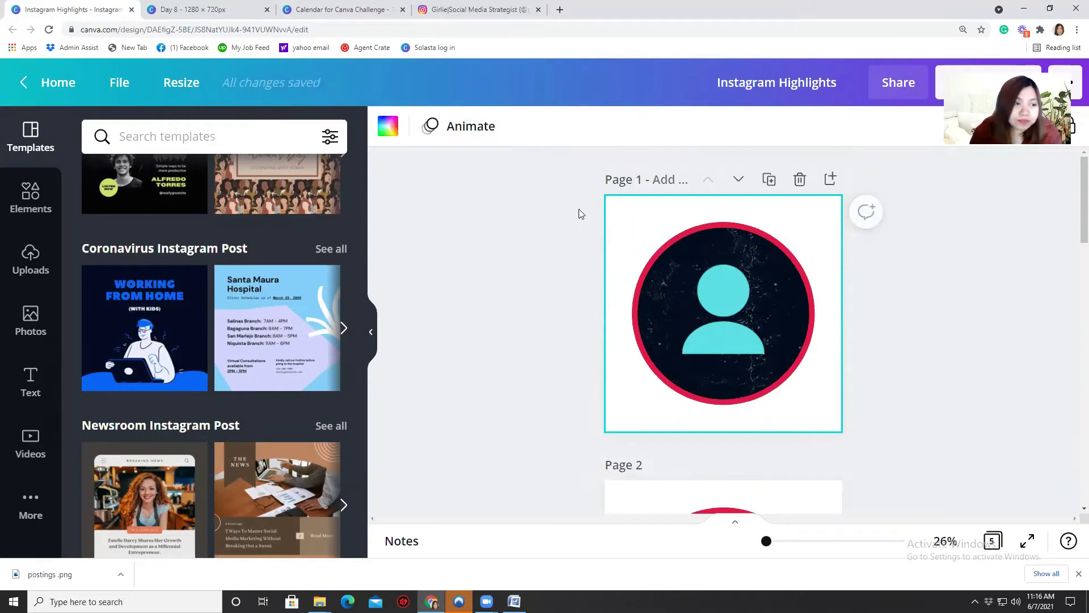
Go to canva.com in a new tab and start a blank Instagram Post design.
left_click(559, 9)
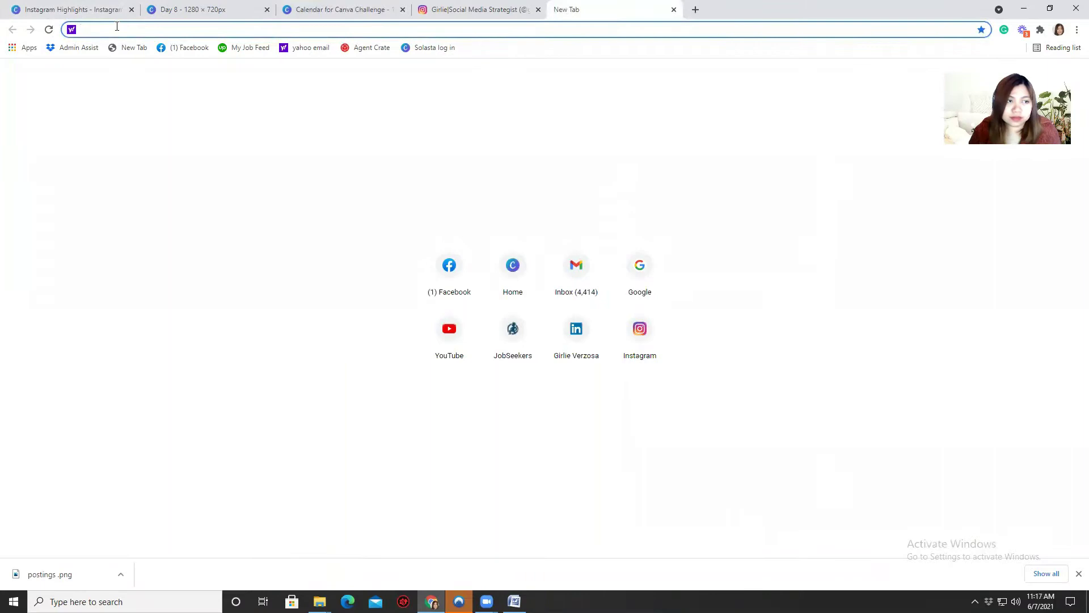
type("canva")
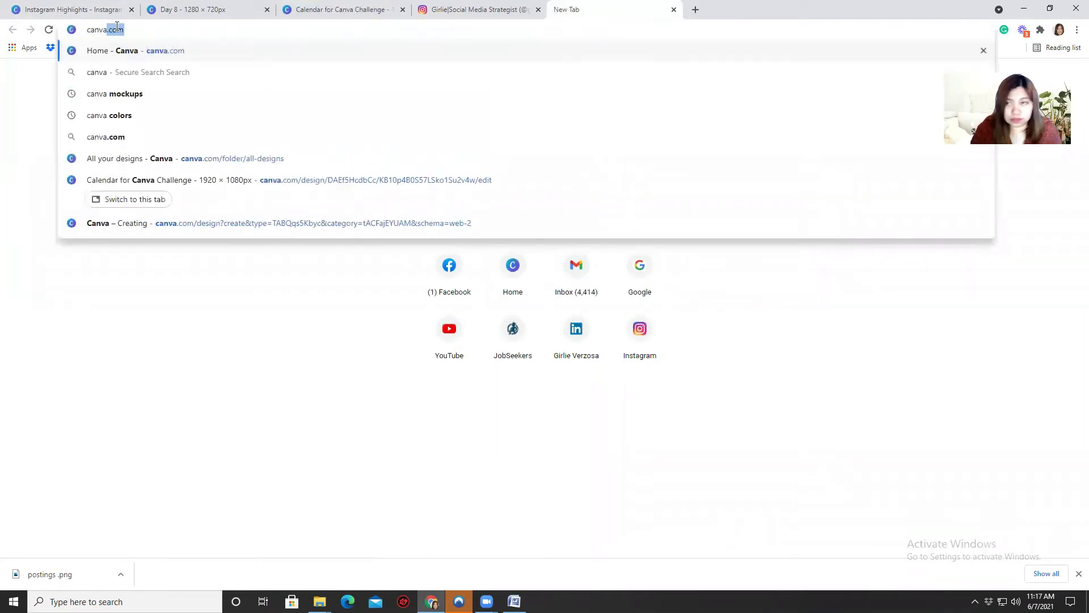
key("Return")
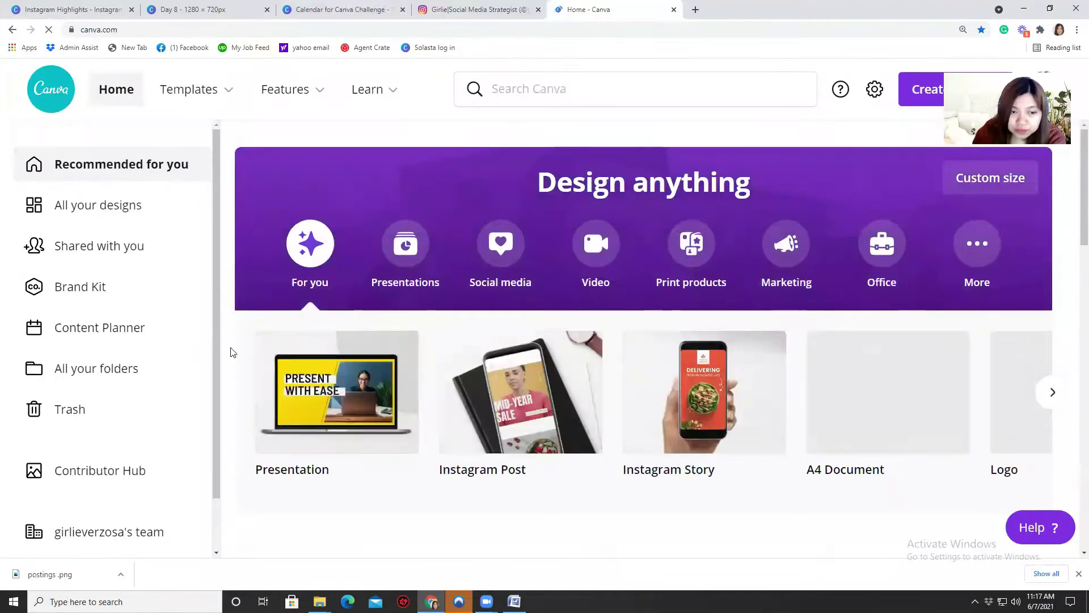
scroll(416, 395, "down", 1)
left_click(512, 389)
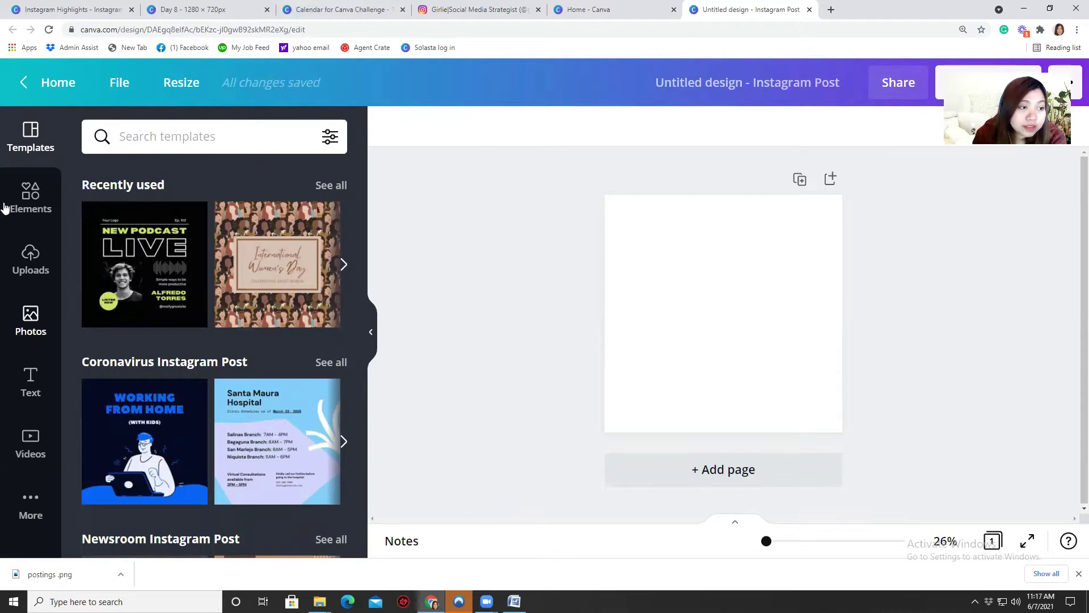
Add a solid circle from an Elements search, enlarge and centre it, and fill it navy.
left_click(26, 196)
left_click(156, 137)
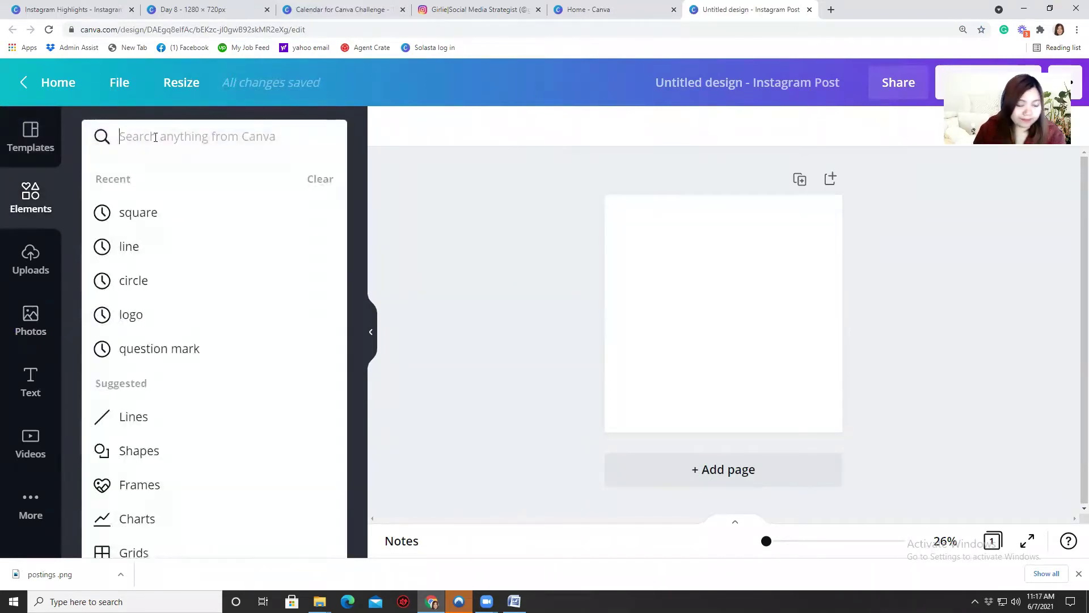
type("circle")
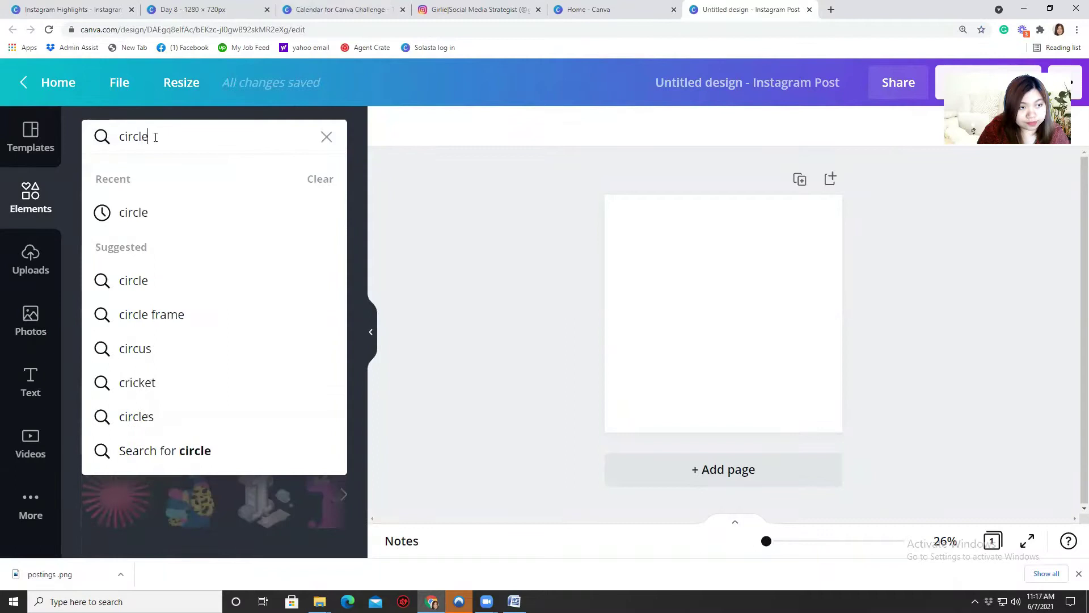
key("Return")
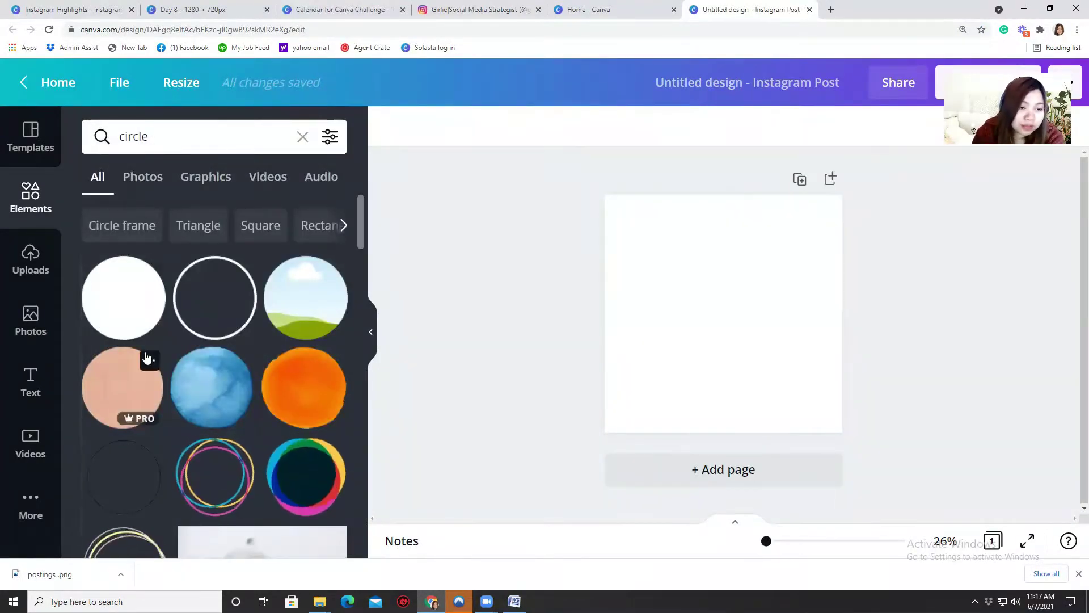
left_click(133, 307)
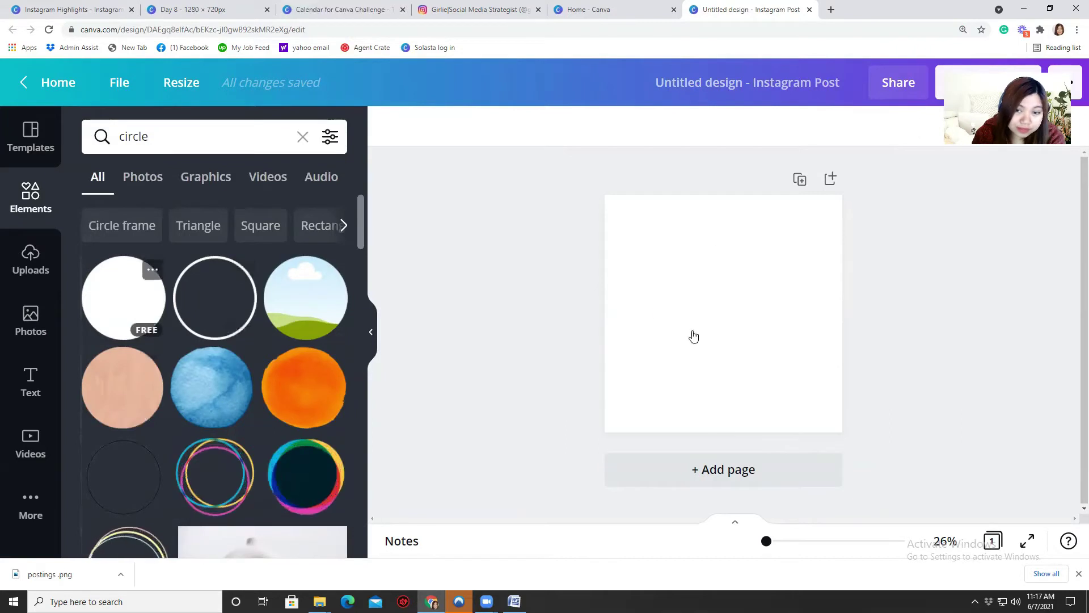
left_click_drag(788, 378, 809, 400)
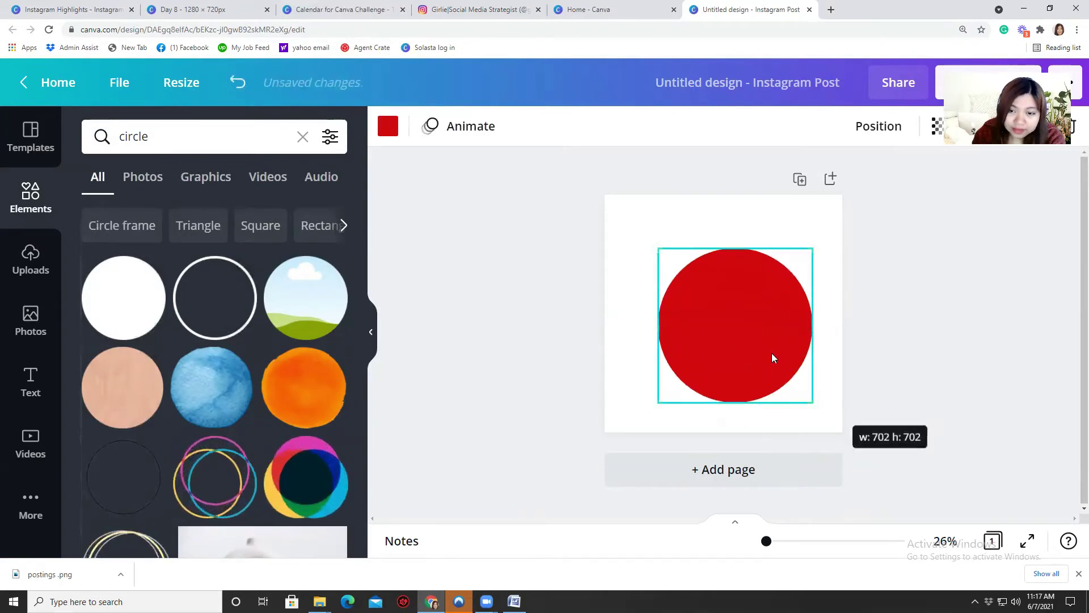
left_click_drag(773, 358, 756, 341)
mouse_move(796, 384)
left_mouse_down()
mouse_move(809, 398)
mouse_move(776, 360)
left_mouse_up()
left_click(388, 126)
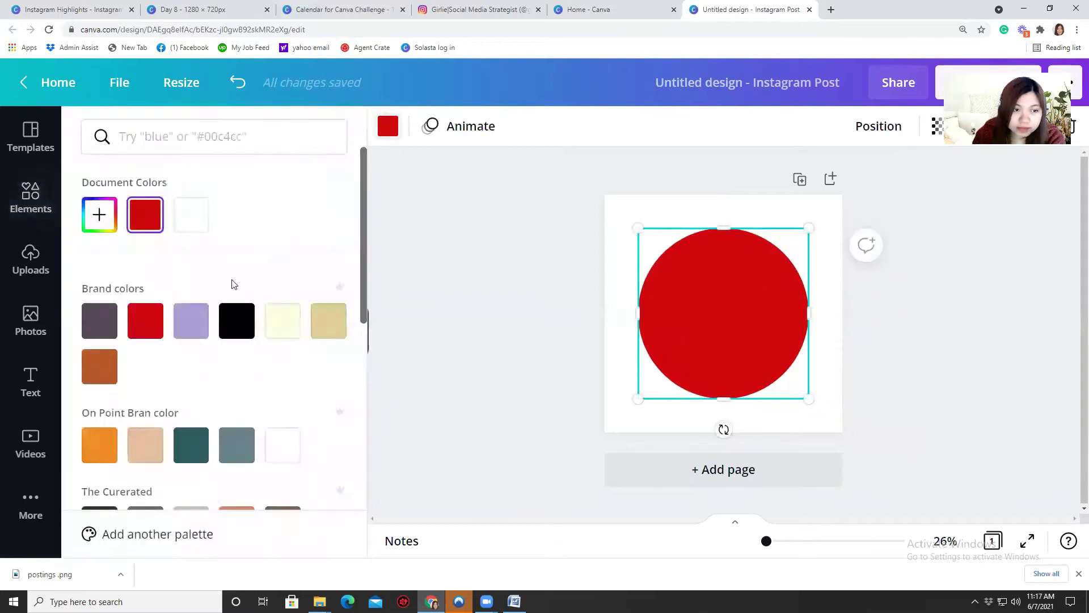
scroll(169, 369, "down", 5)
left_click(146, 341)
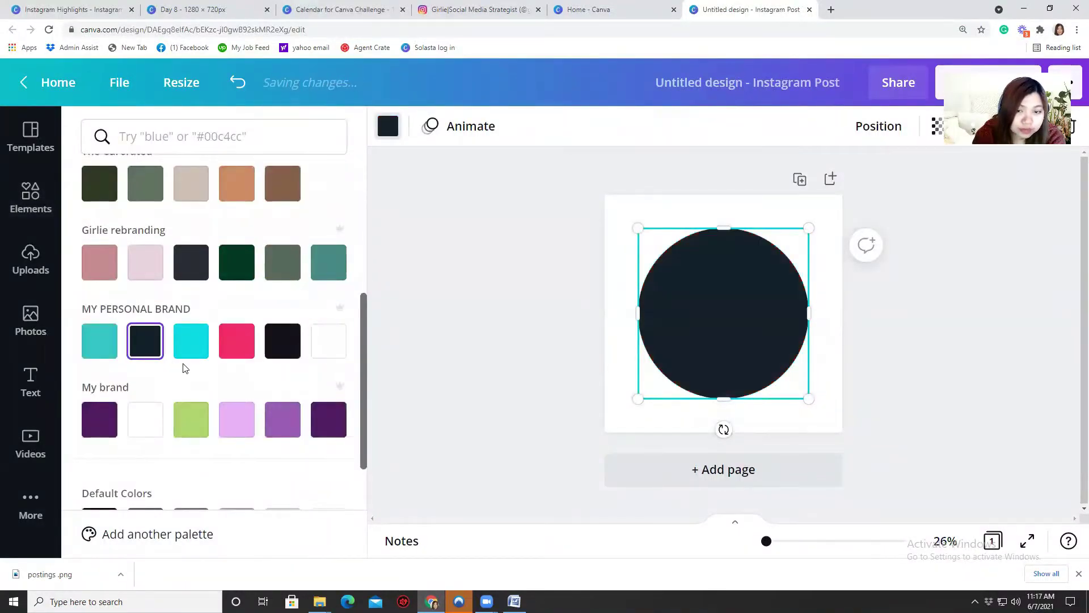
Lay a pink outlined ring over the navy circle, sized to its edge.
left_click(417, 362)
left_click(204, 374)
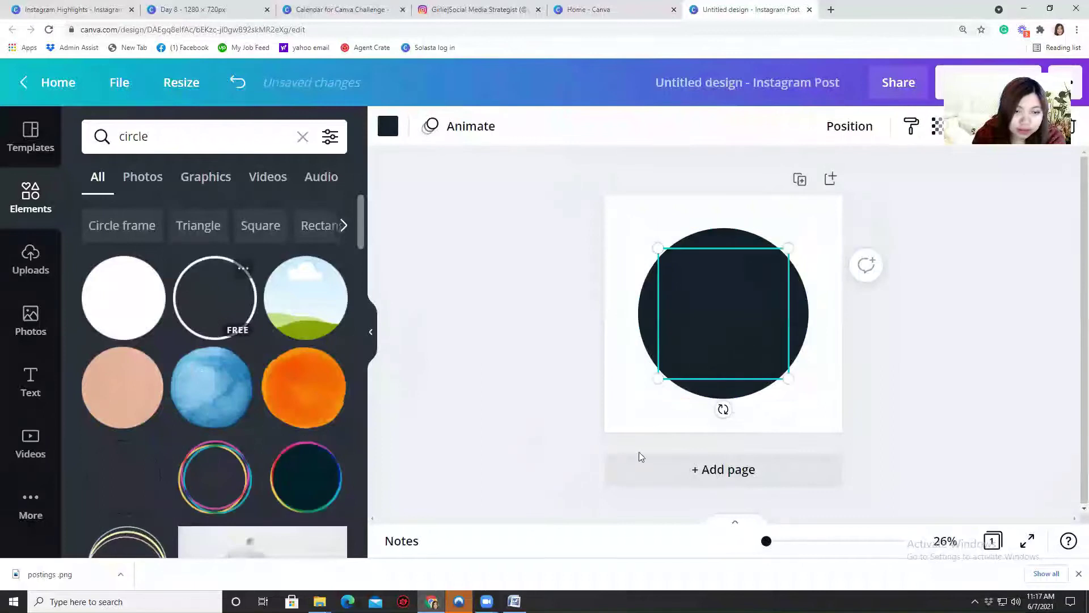
left_click_drag(658, 249, 638, 228)
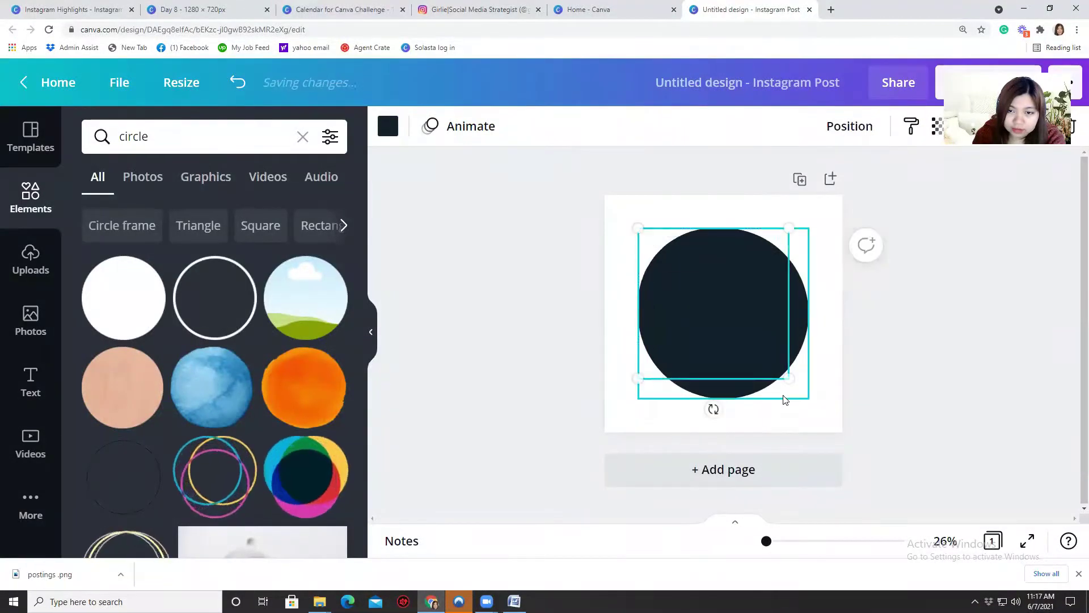
left_click_drag(787, 379, 800, 391)
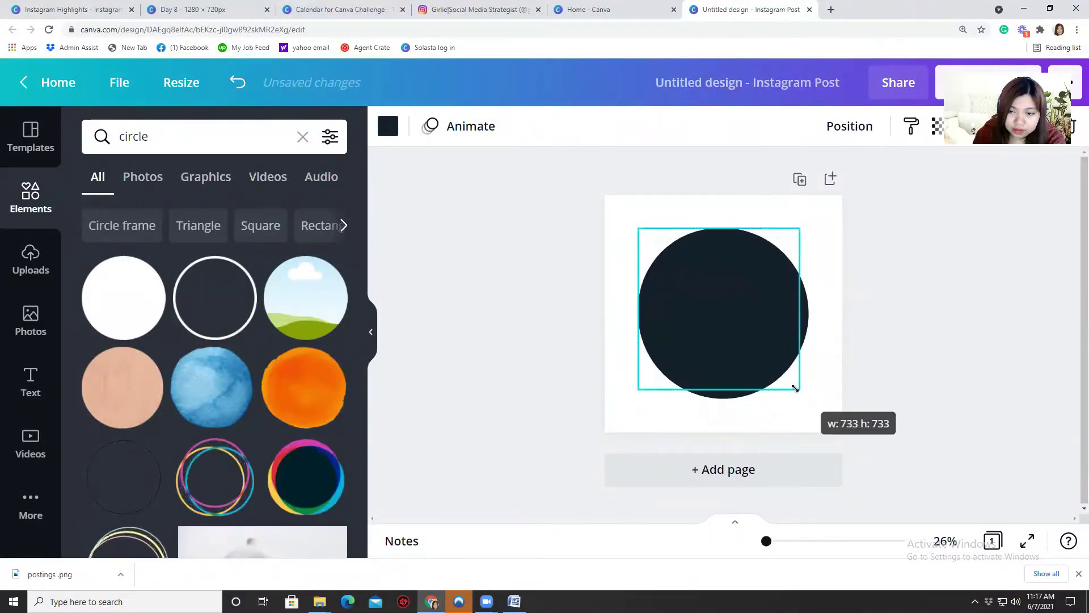
left_click(387, 126)
scroll(207, 393, "down", 3)
scroll(227, 438, "down", 5)
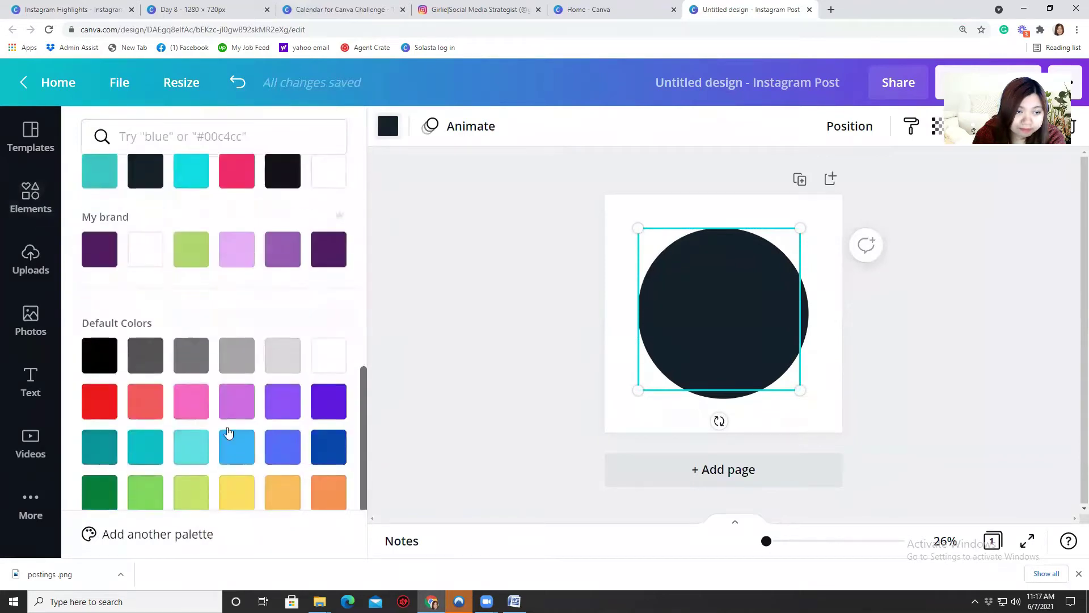
left_click(239, 164)
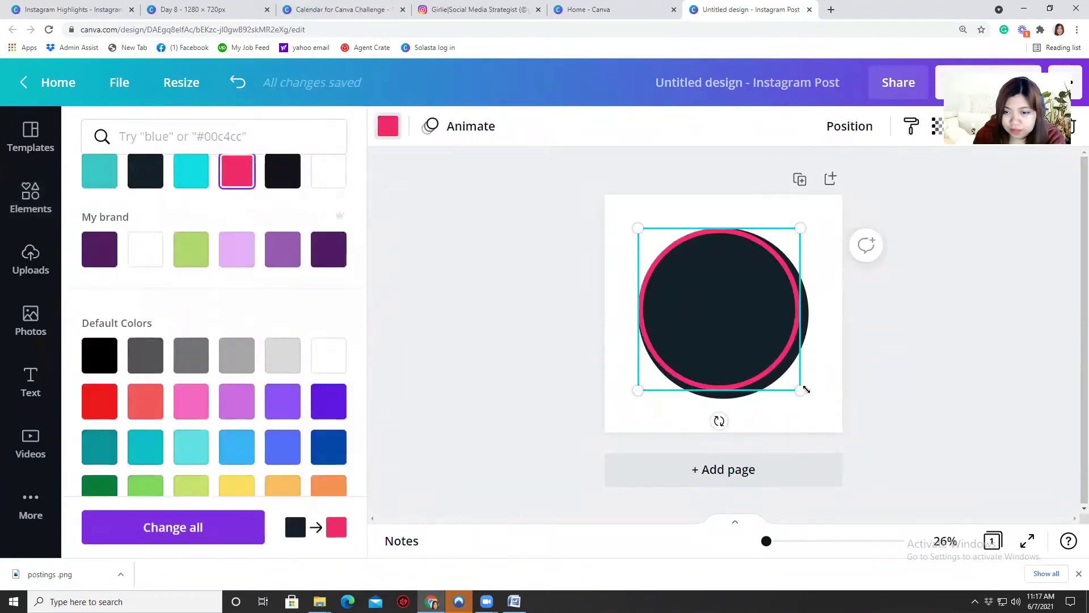
left_click_drag(806, 389, 866, 316)
left_click(830, 308)
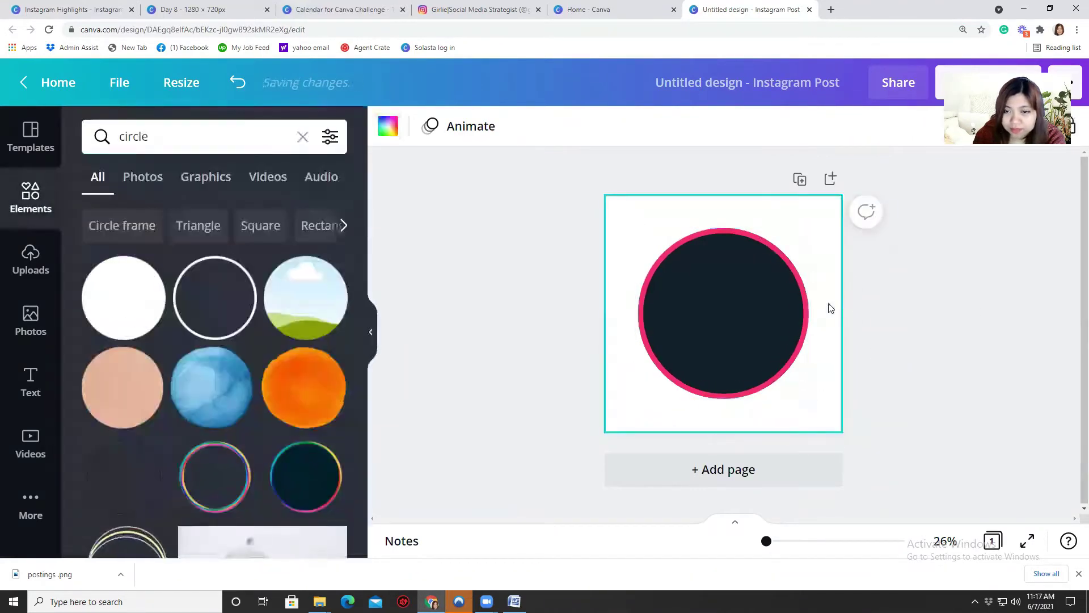
left_click(772, 309)
left_click(868, 372)
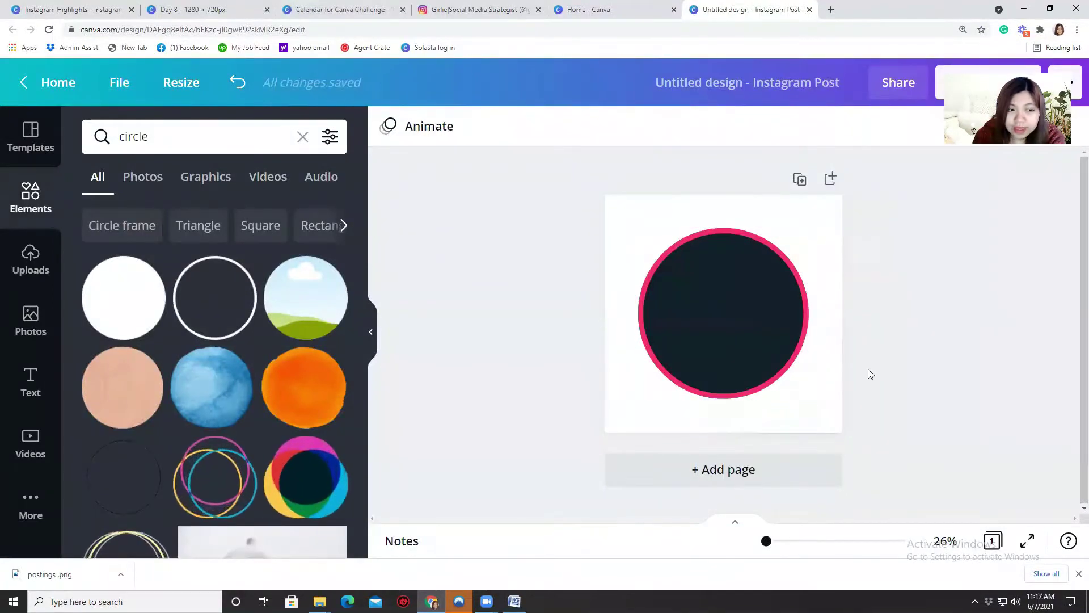
mouse_move(123, 298)
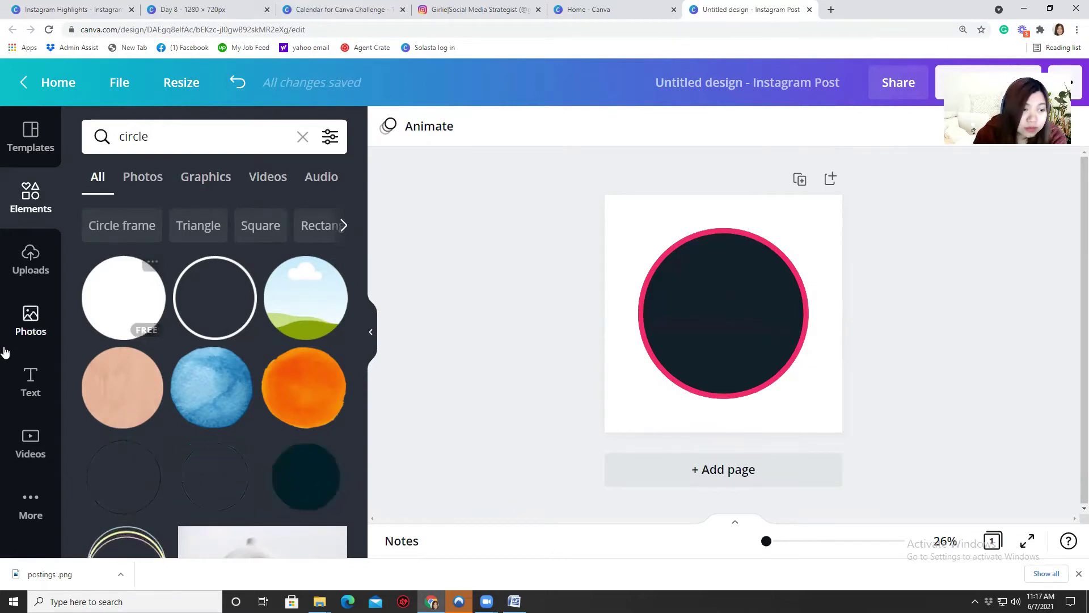
left_click(26, 328)
left_click(33, 262)
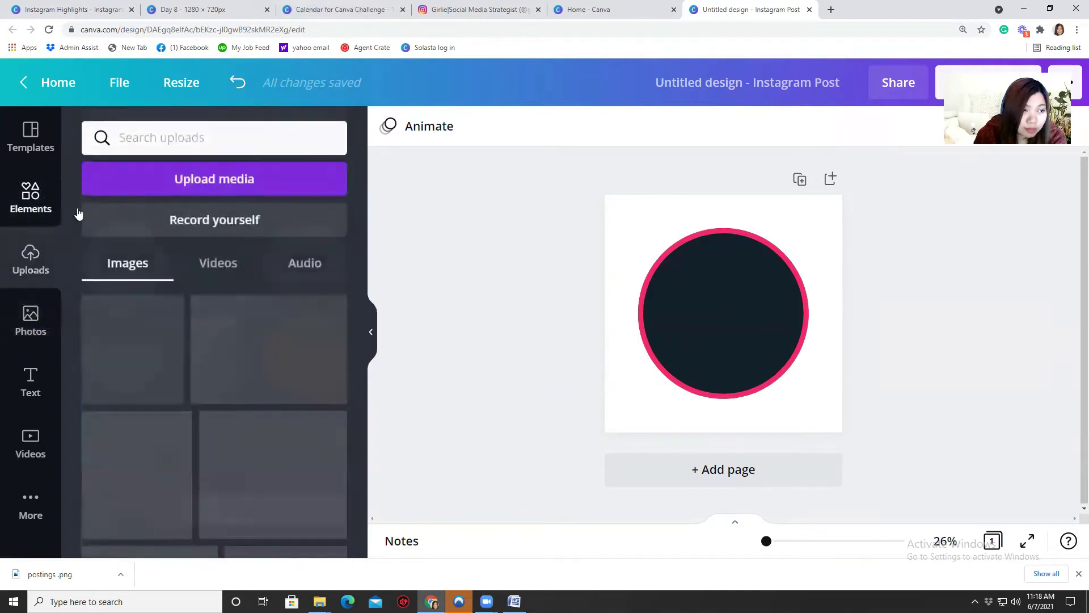
Search Elements for 'person' and add a cyan solid person icon inside the circle.
left_click(31, 198)
left_click(162, 139)
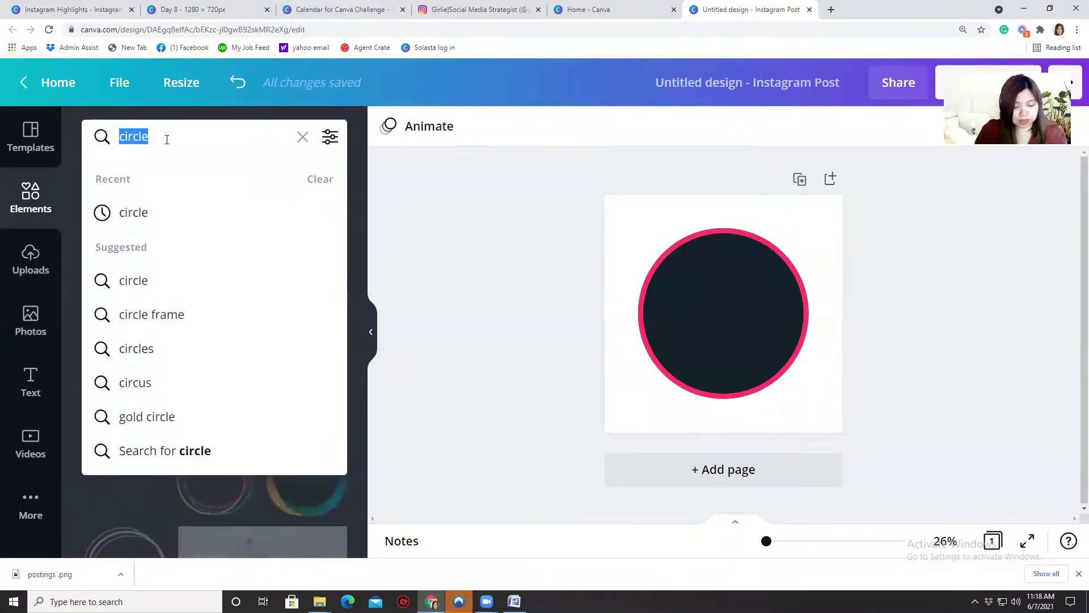
key("BackSpace")
type("per")
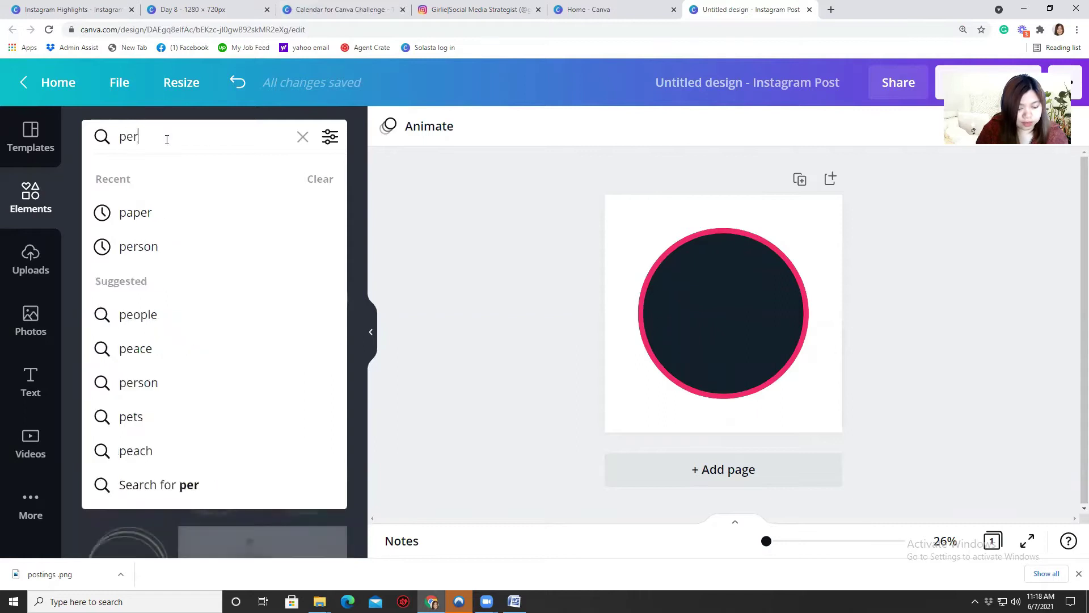
type("son")
key("Return")
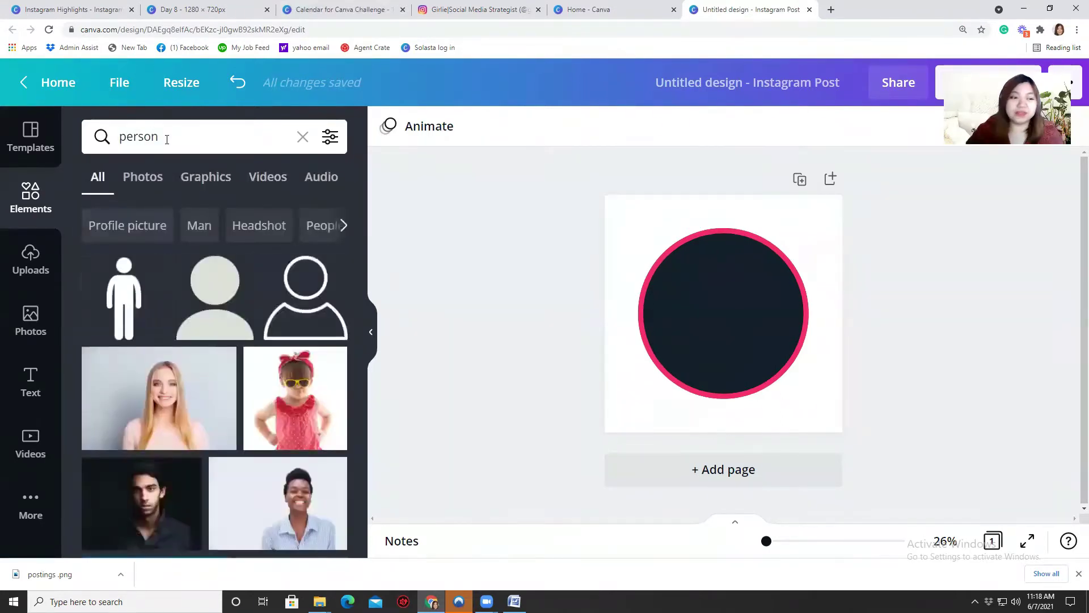
left_click(192, 309)
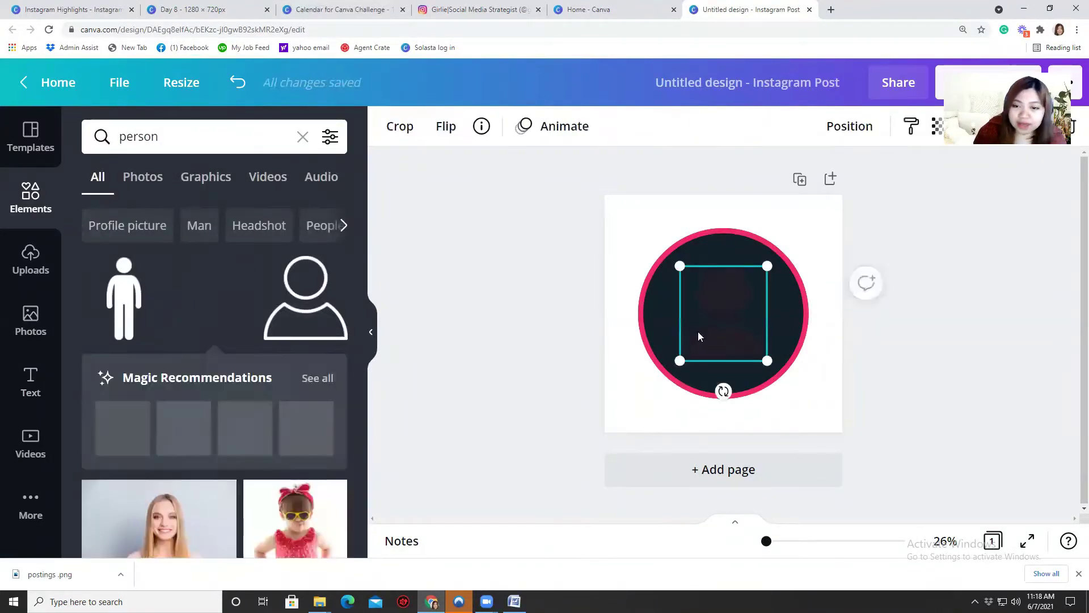
left_click(387, 126)
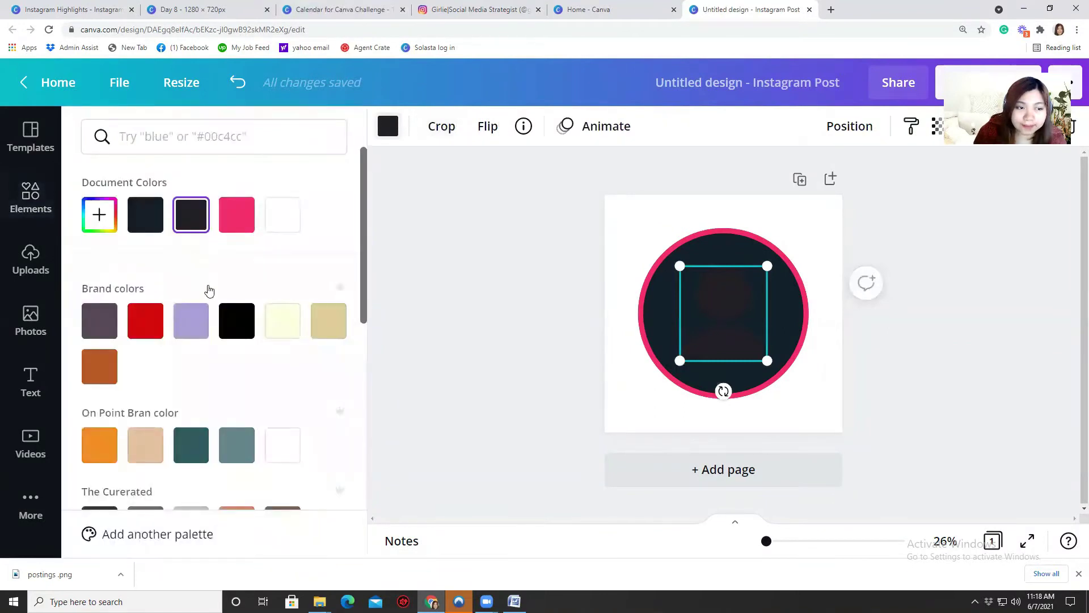
scroll(207, 287, "down", 5)
left_click(182, 294)
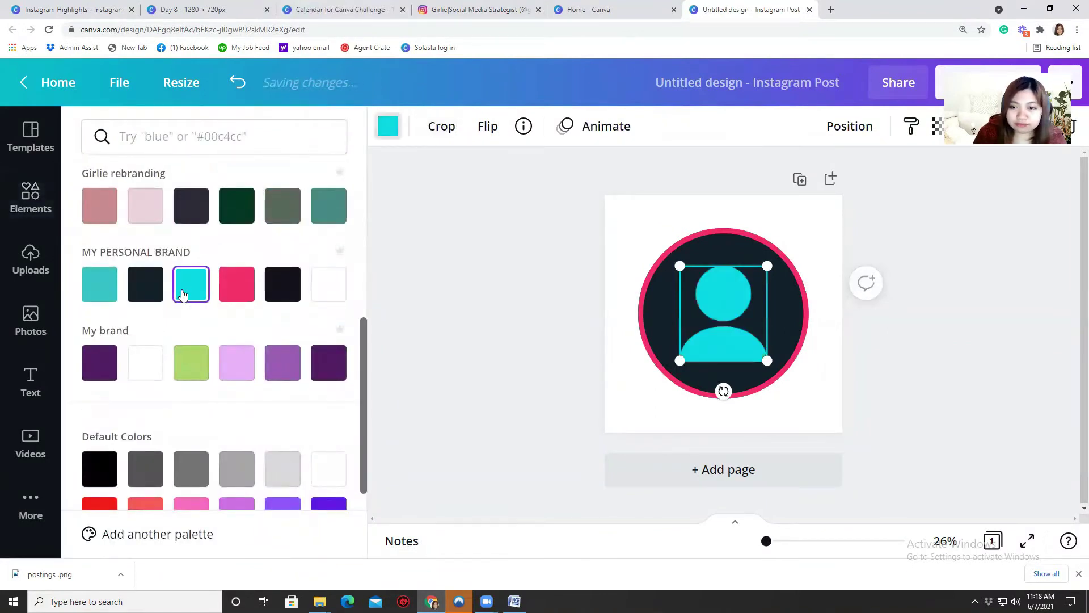
key("Escape")
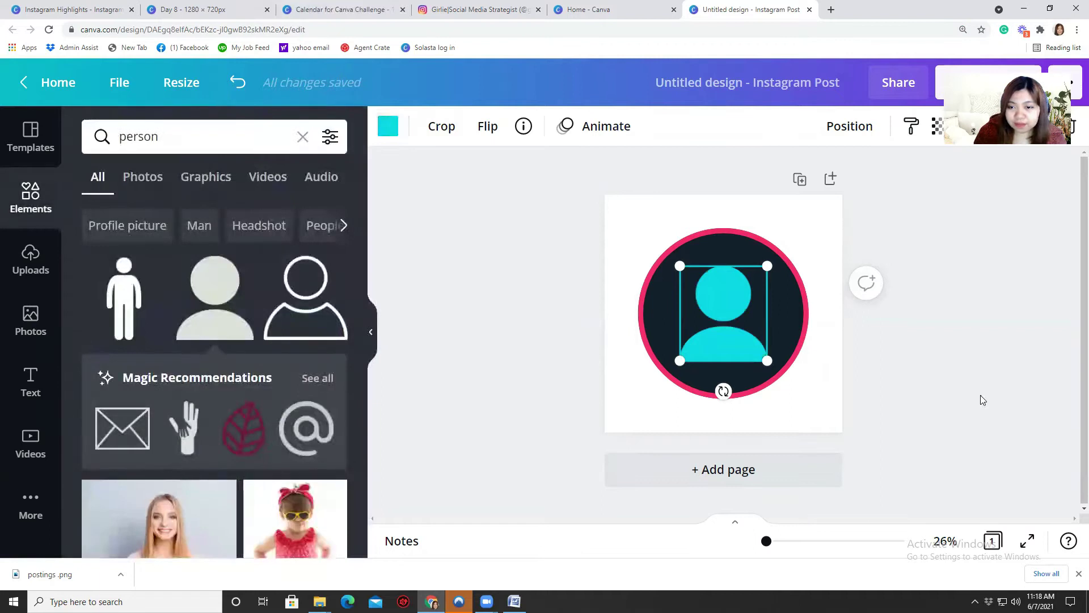
left_click(981, 400)
left_click(759, 333)
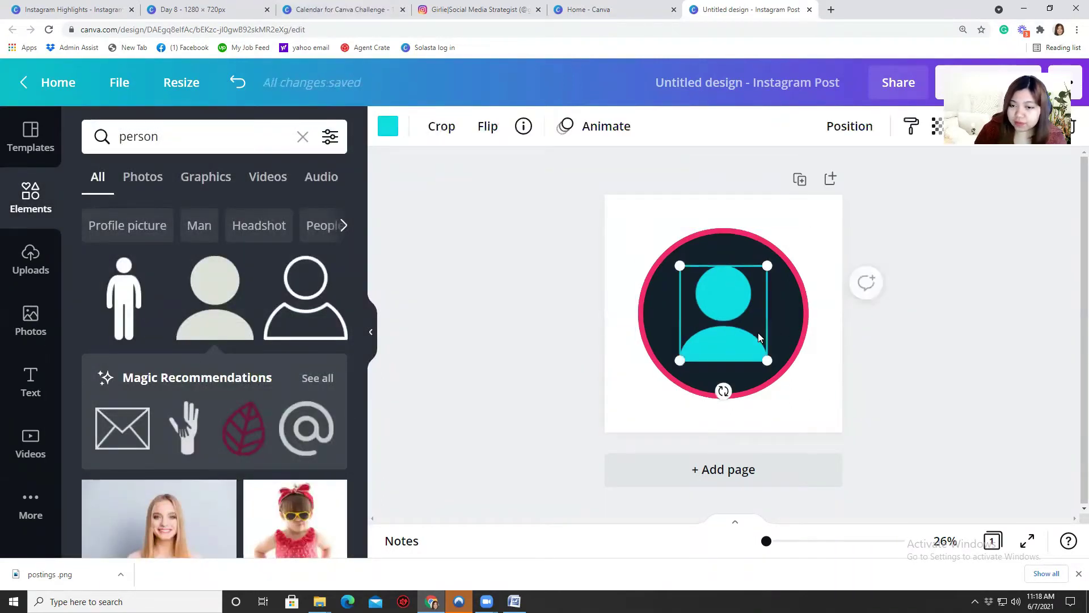
Duplicate the cover page and delete the person icon from the copy.
left_click(949, 361)
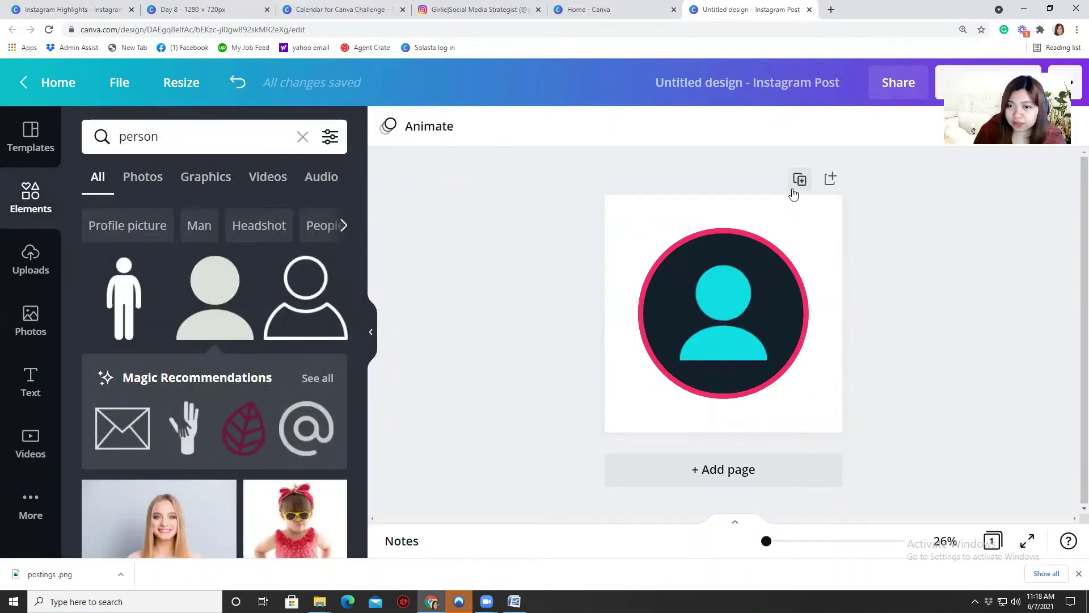
left_click(798, 180)
left_click(688, 354)
key("Delete")
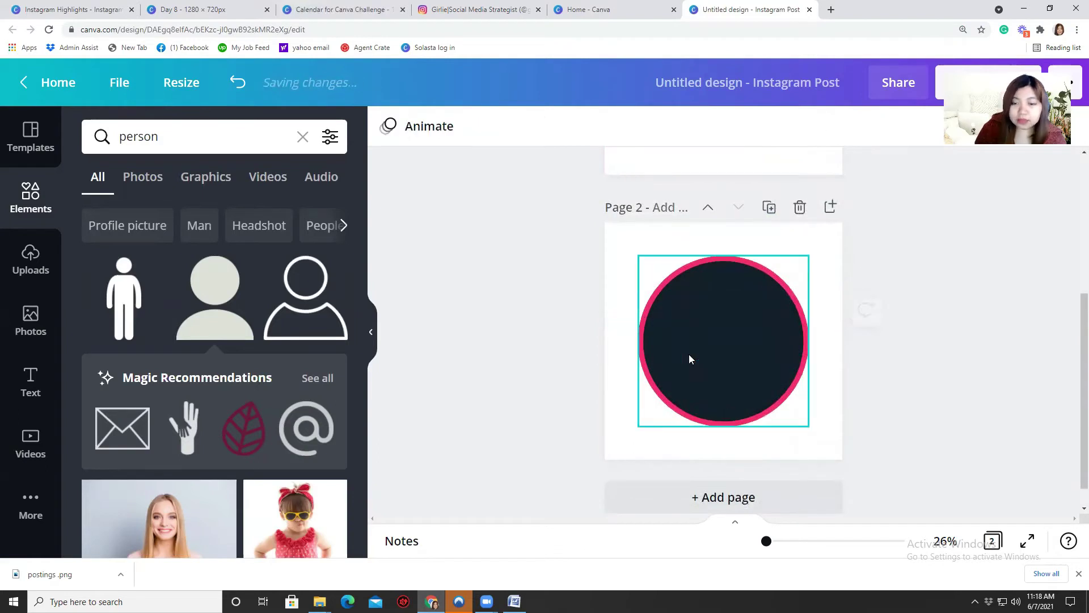
Add a cyan film-strip video icon to page 2, then duplicate that page.
left_click_drag(178, 146, 99, 124)
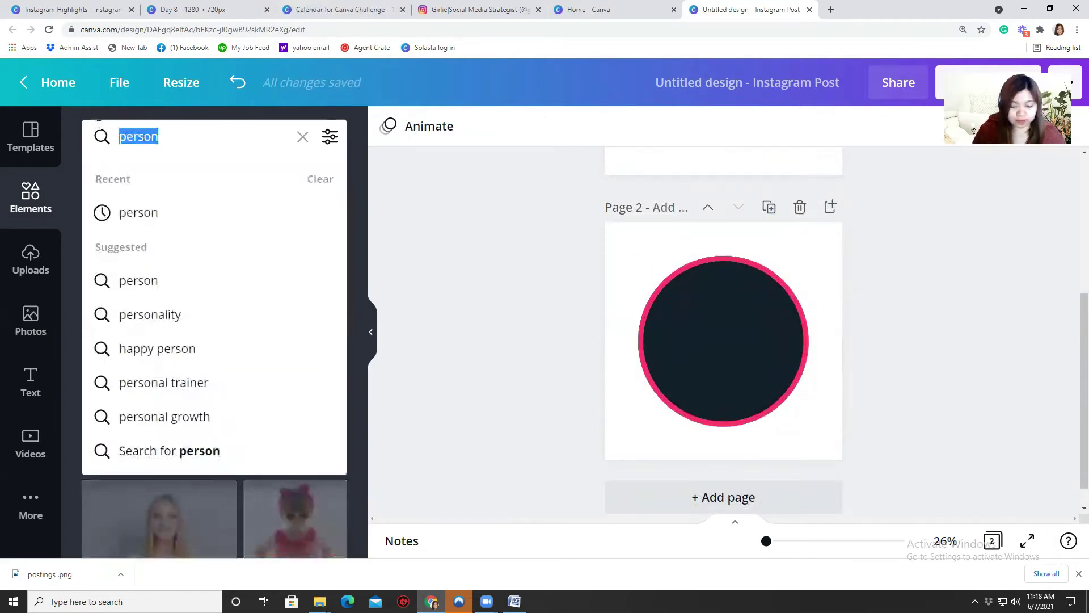
type("vid")
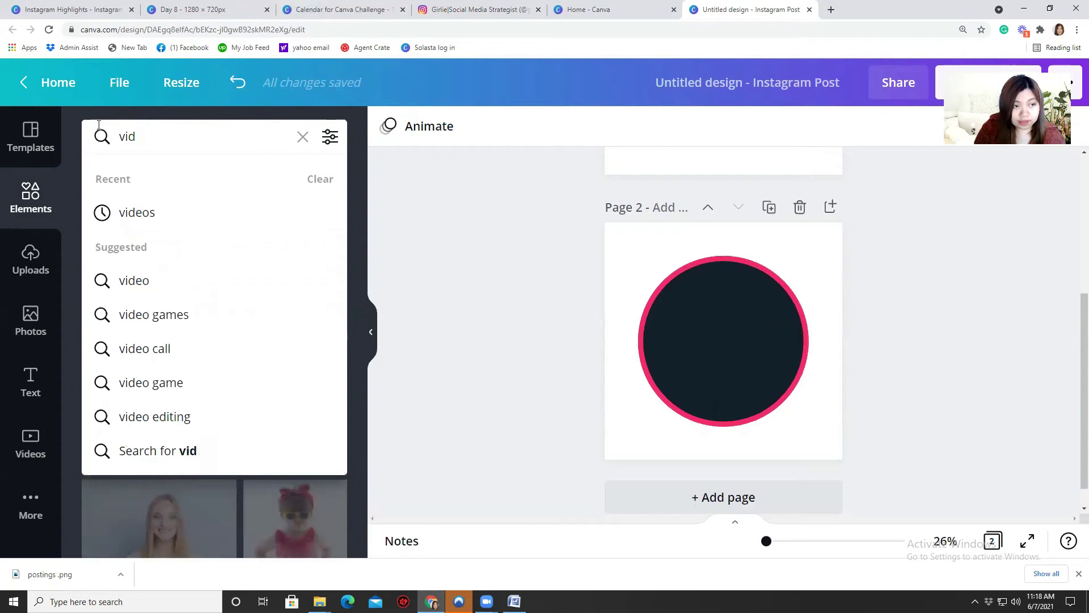
type("eos")
key("Return")
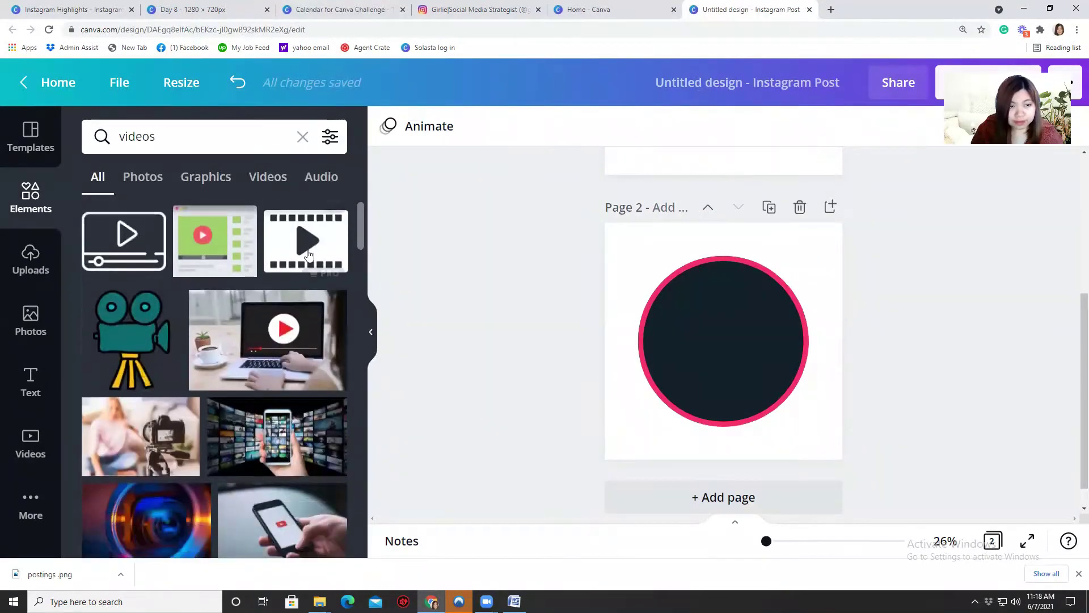
left_click(311, 248)
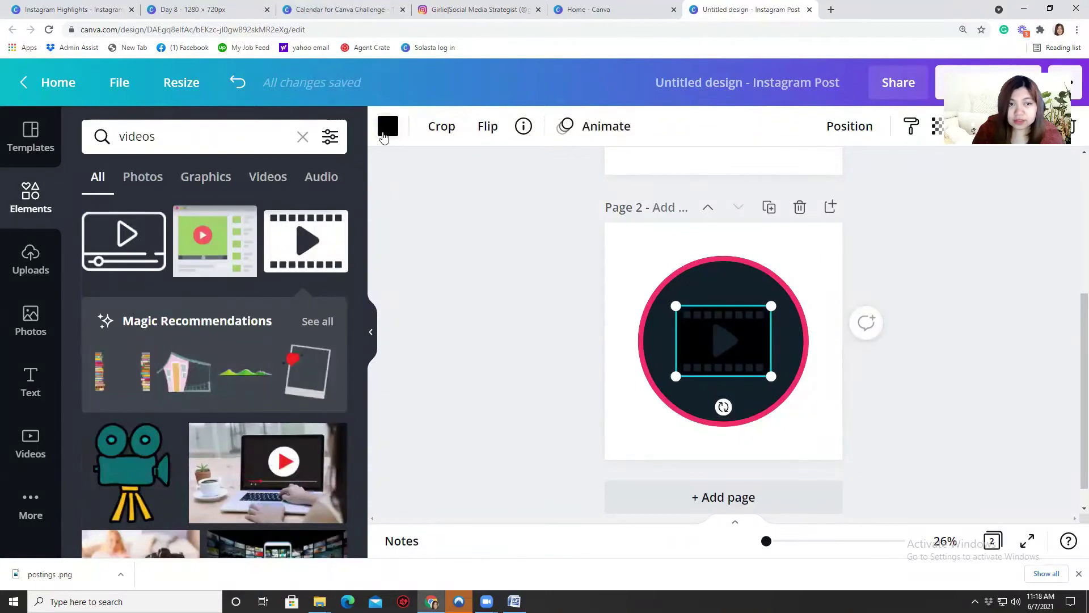
left_click(387, 126)
left_click(191, 215)
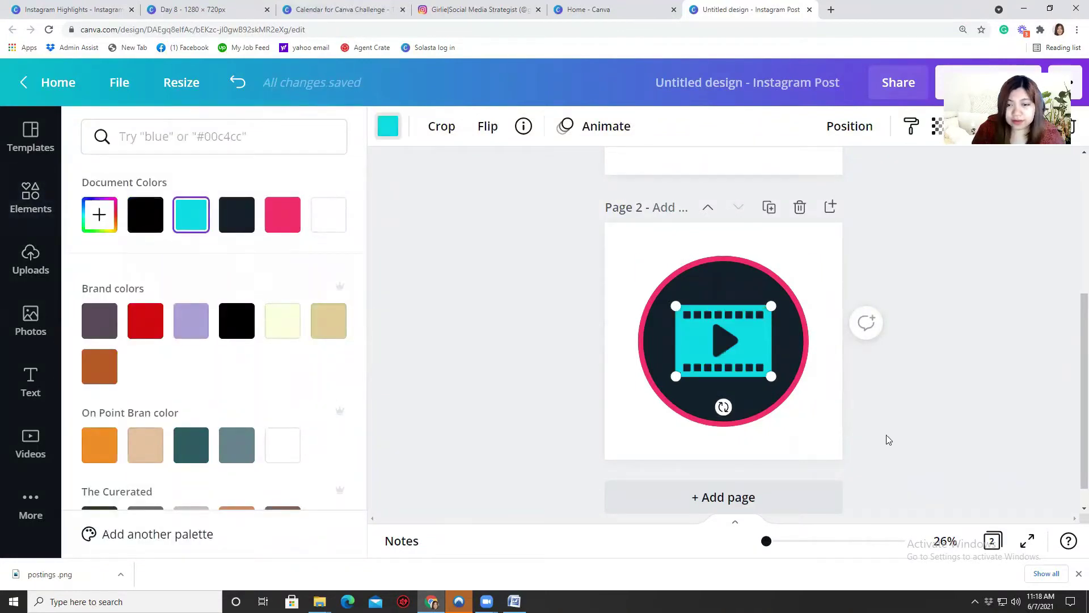
scroll(718, 498, "down", 1)
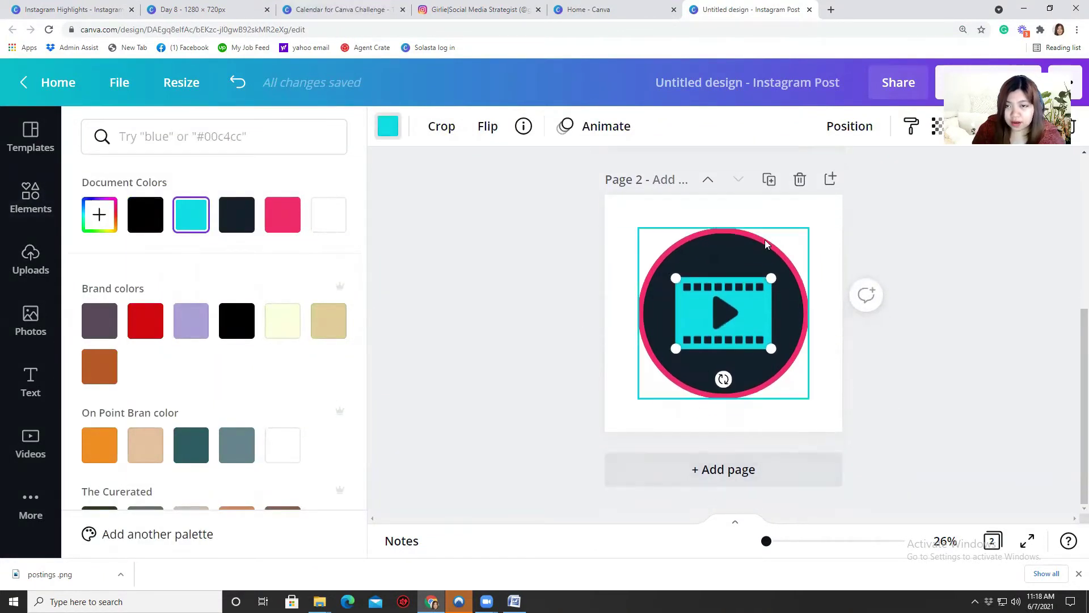
left_click(769, 179)
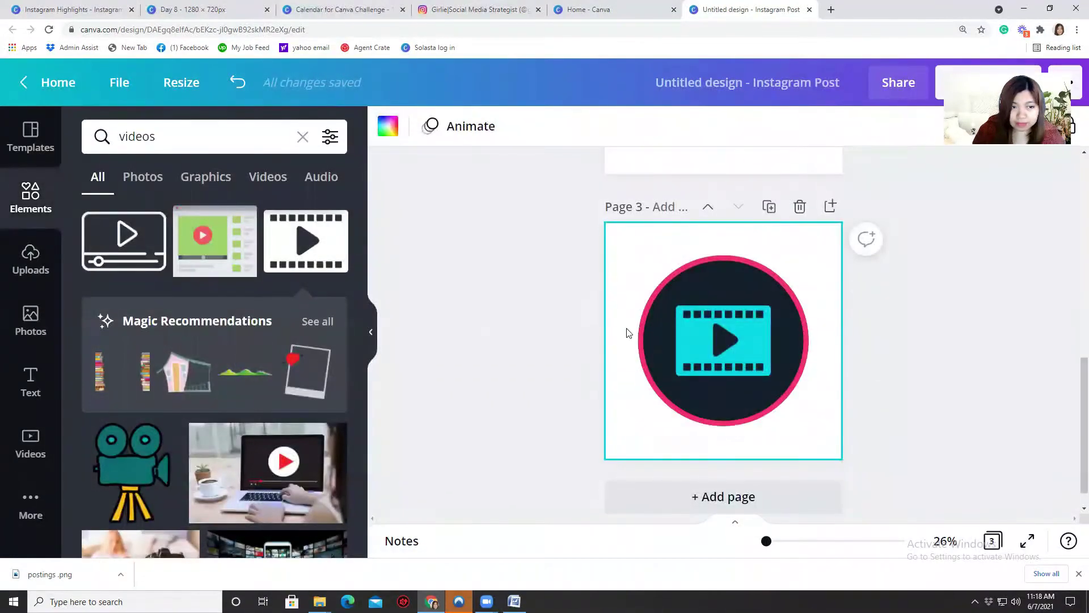
Remove the copied film-strip from page 3 and search Elements for 'testimonials'.
left_click(730, 317)
key("Delete")
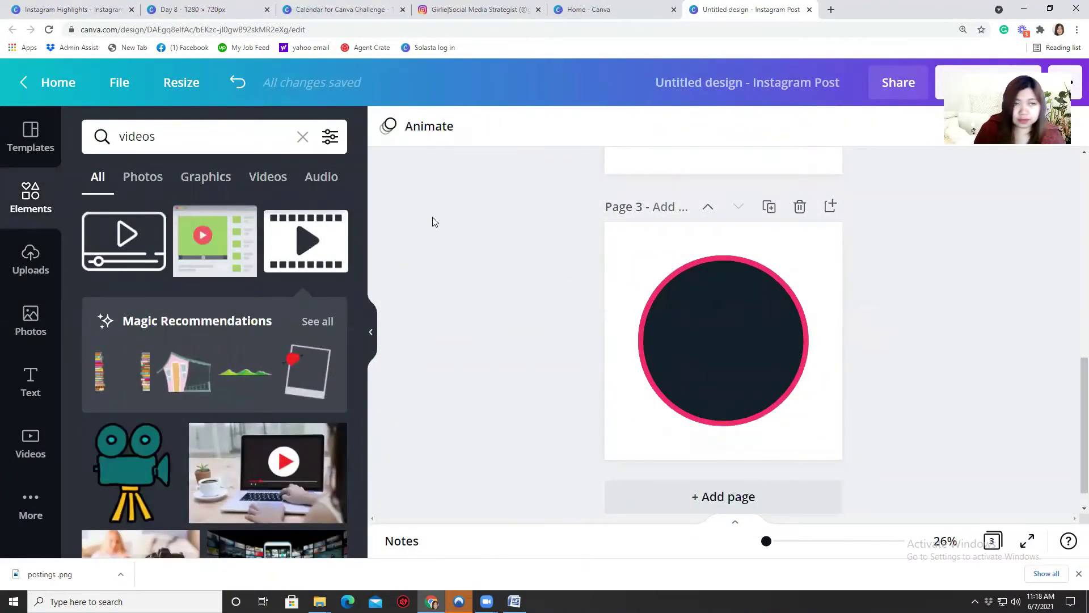
left_click(205, 136)
key("ctrl+a")
key("BackSpace")
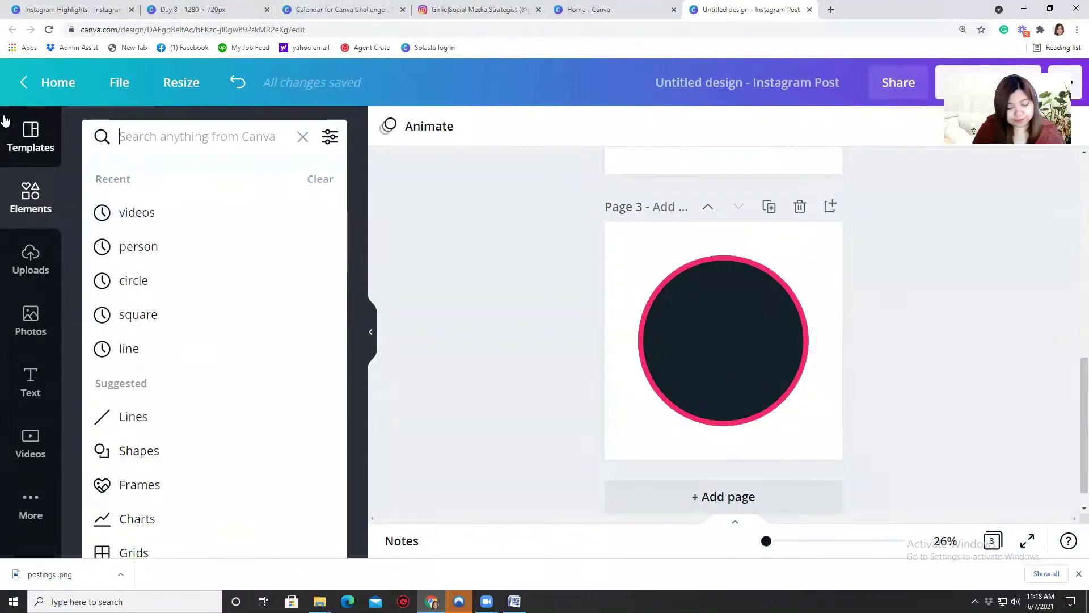
type("tes")
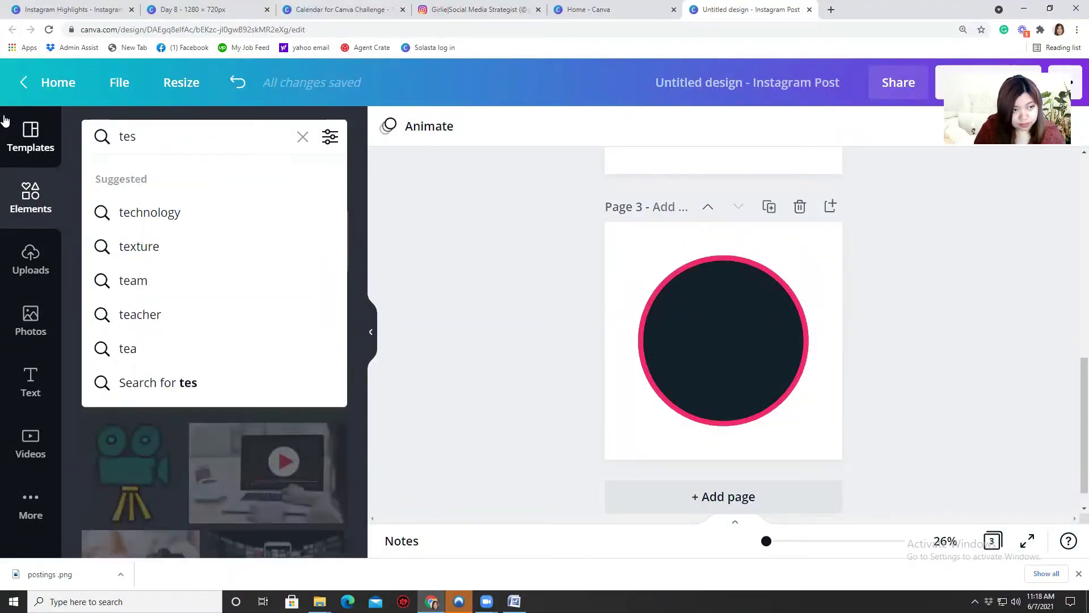
key("BackSpace")
key("BackSpace")
key("BackSpace")
type("test")
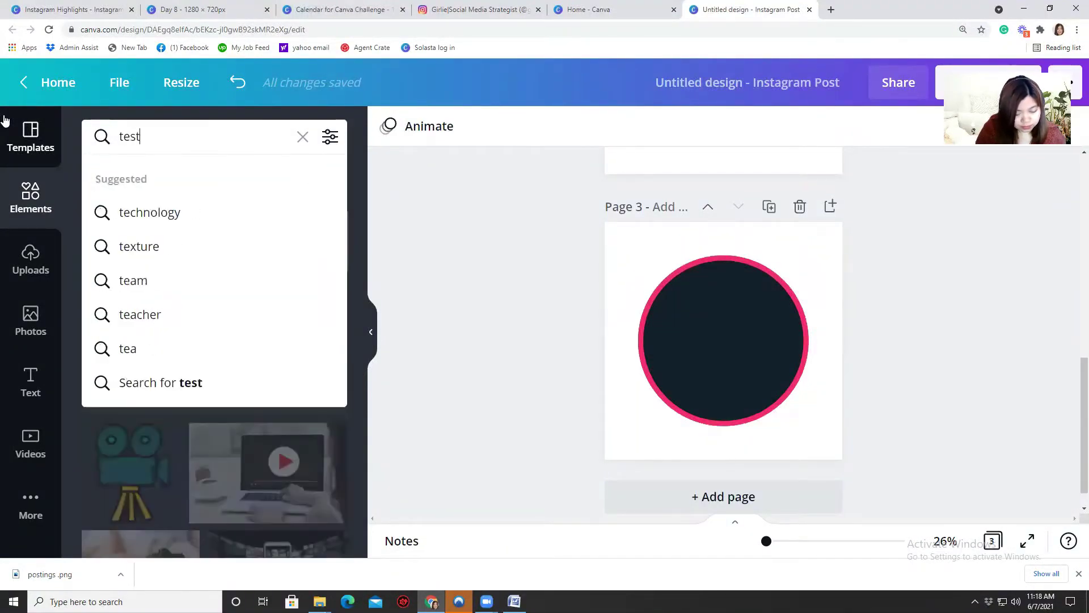
type("imonials")
key("Return")
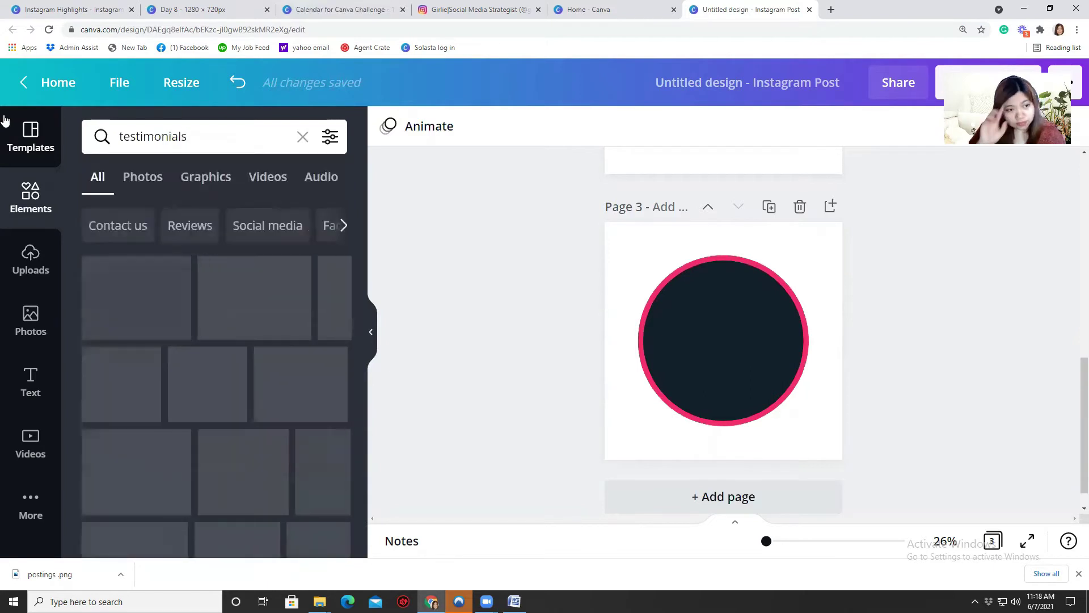
Add a cyan thumbs-up-with-stars icon to page 3 and duplicate it as page 4.
left_click(209, 299)
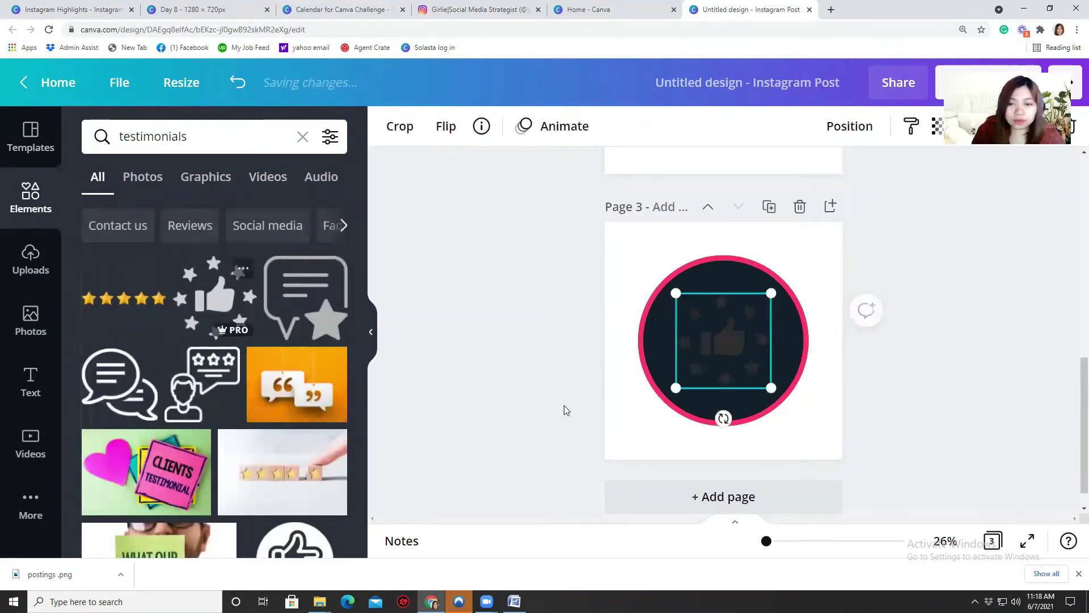
left_click(387, 125)
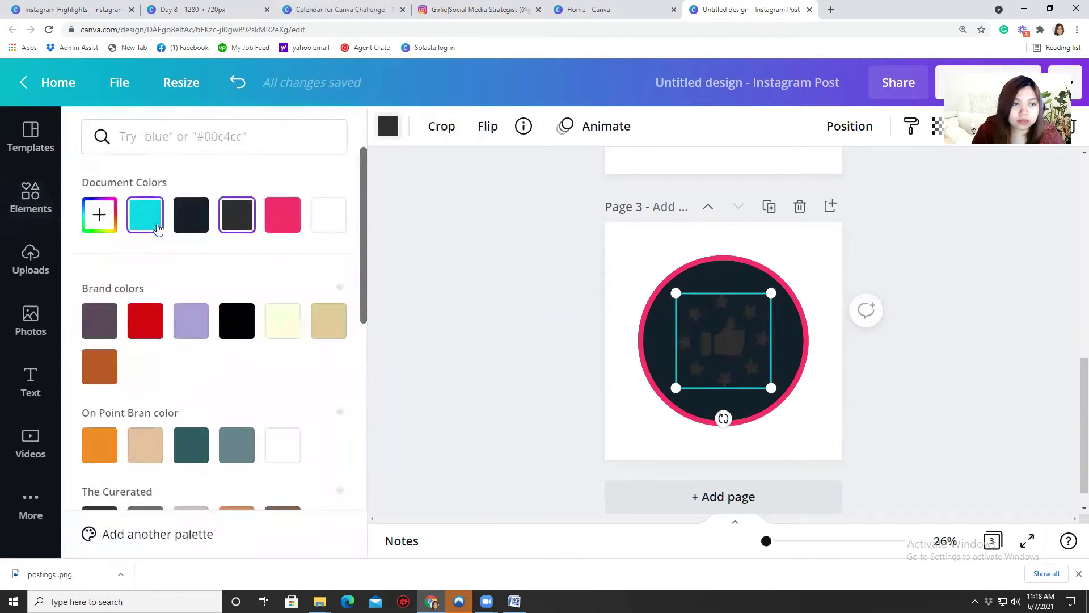
left_click(145, 214)
left_click(769, 206)
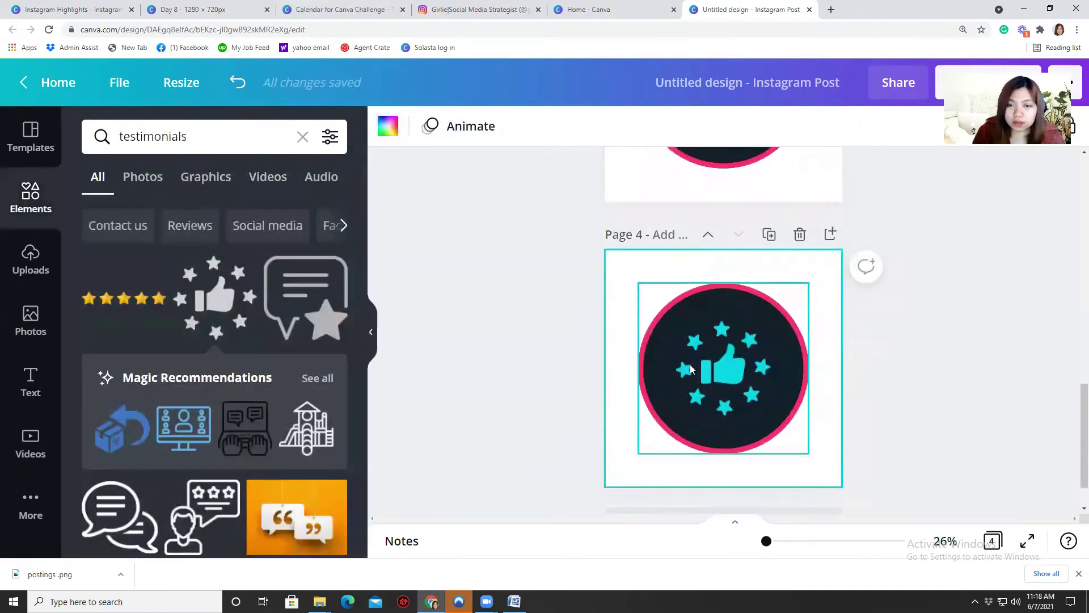
Replace page 4's thumbs-up with a cyan presenter-with-screen icon from a 'tutorials' search.
key("Delete")
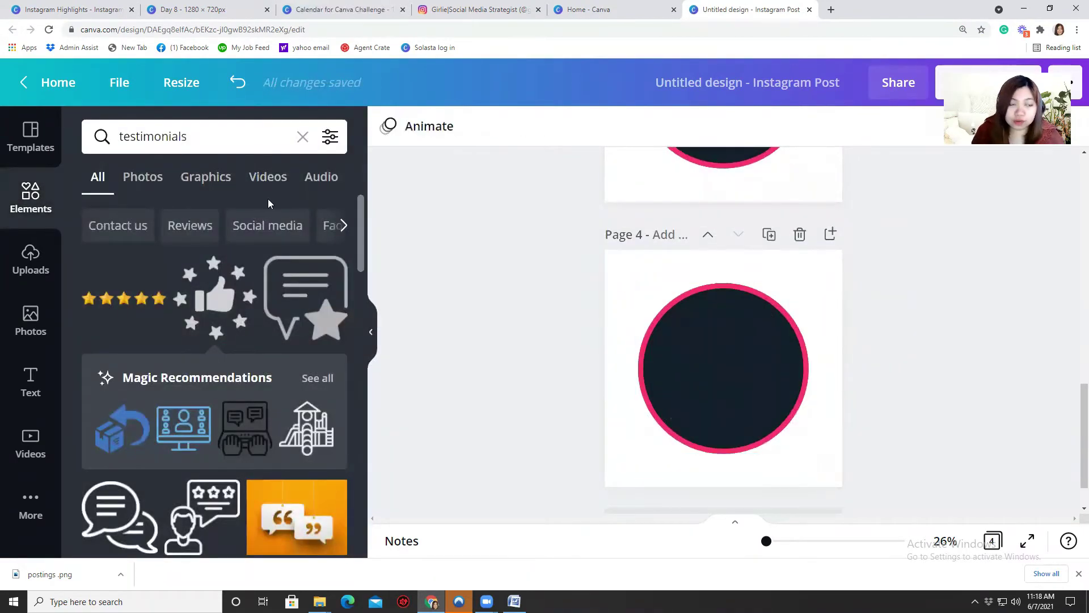
left_click_drag(187, 136, 142, 136)
key("ctrl+a")
key("BackSpace")
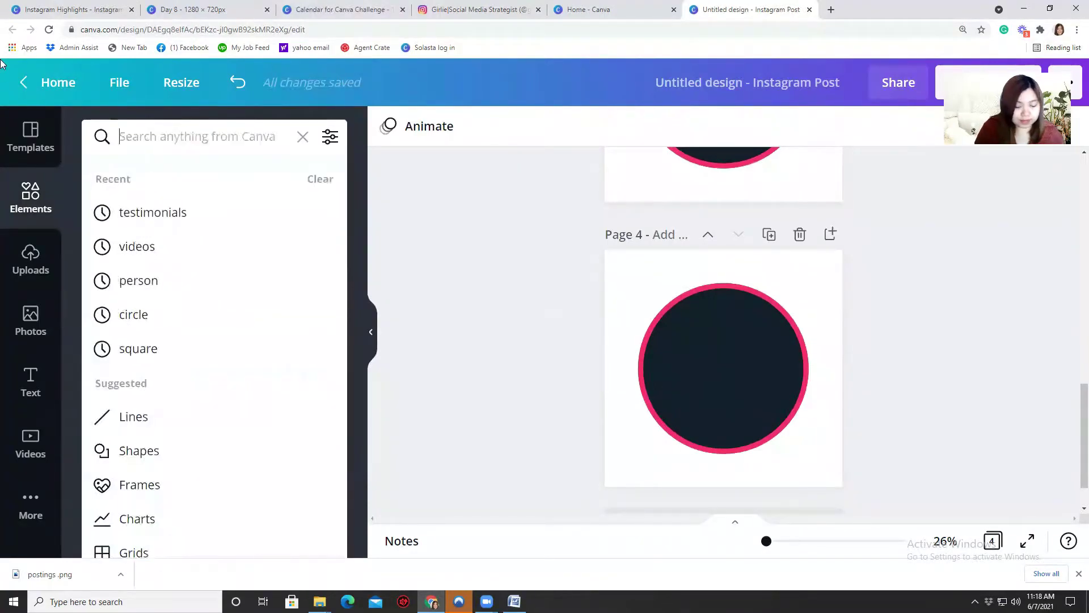
type("tutorials")
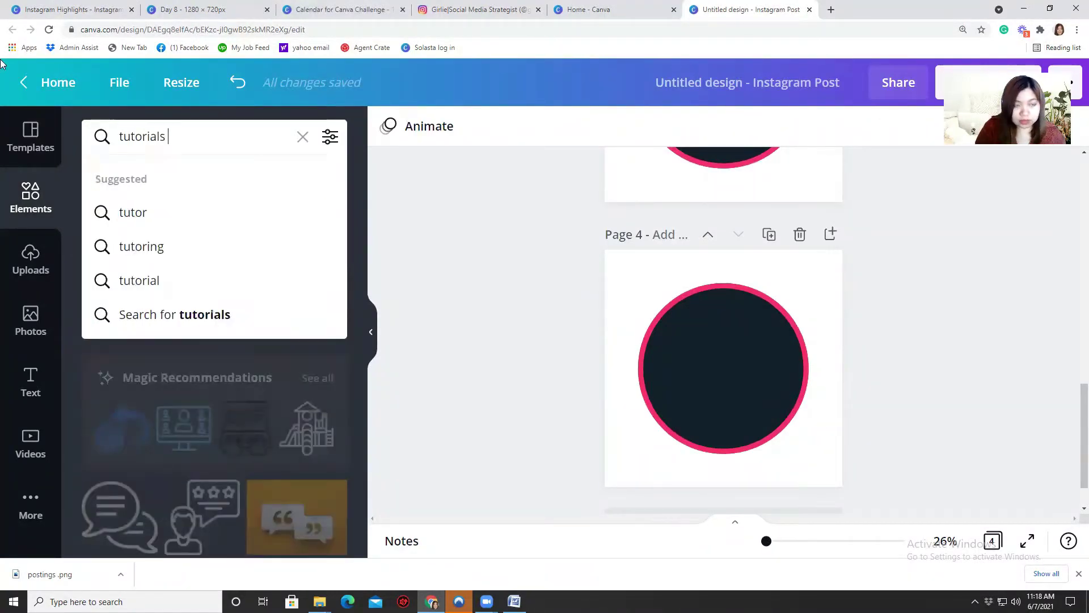
key("Return")
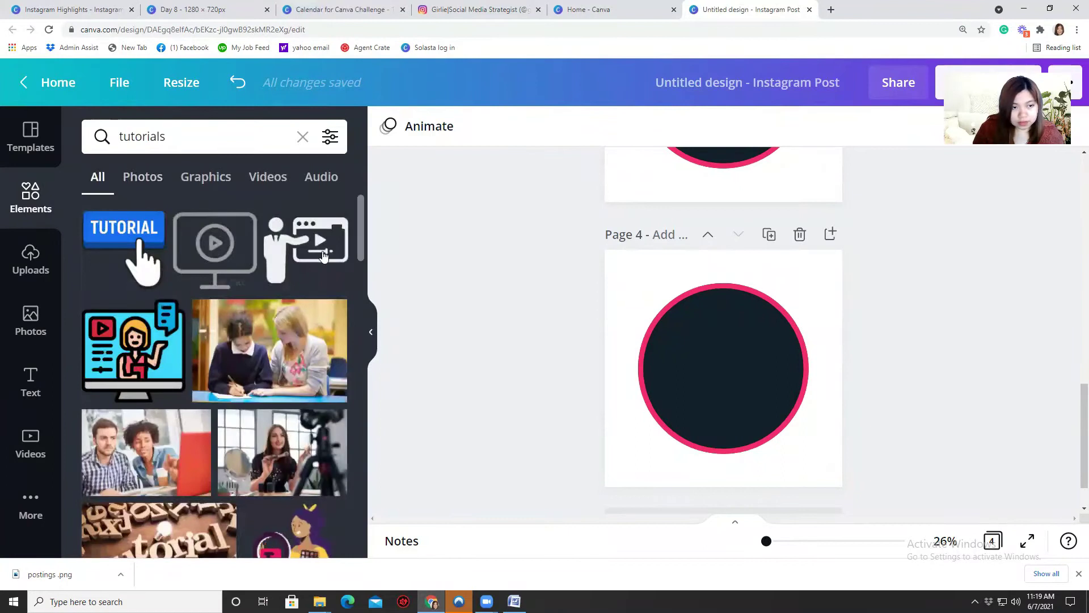
left_click(307, 252)
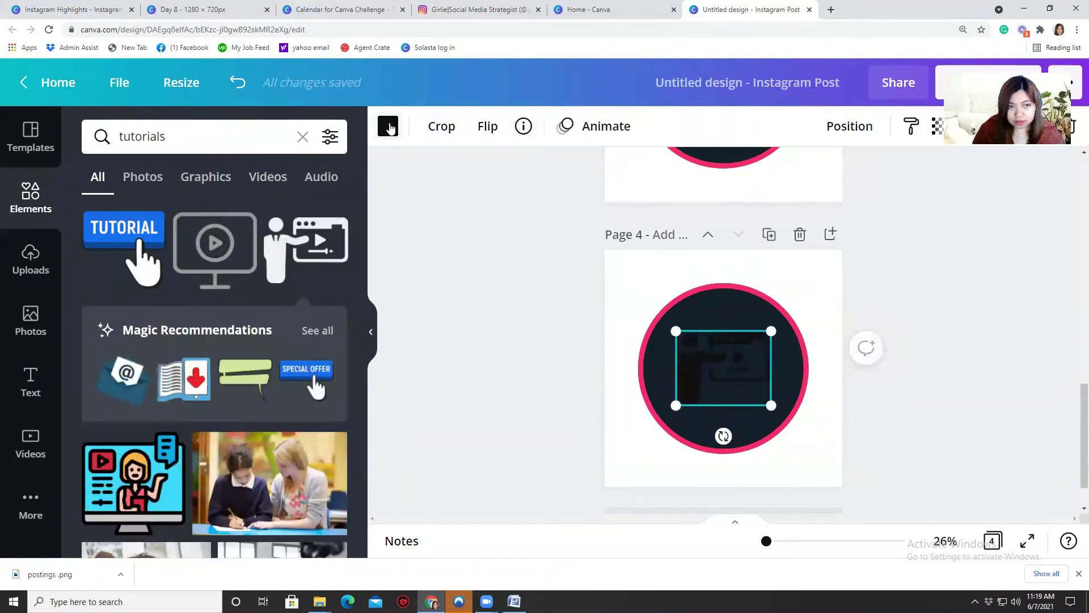
left_click(387, 126)
left_click(144, 214)
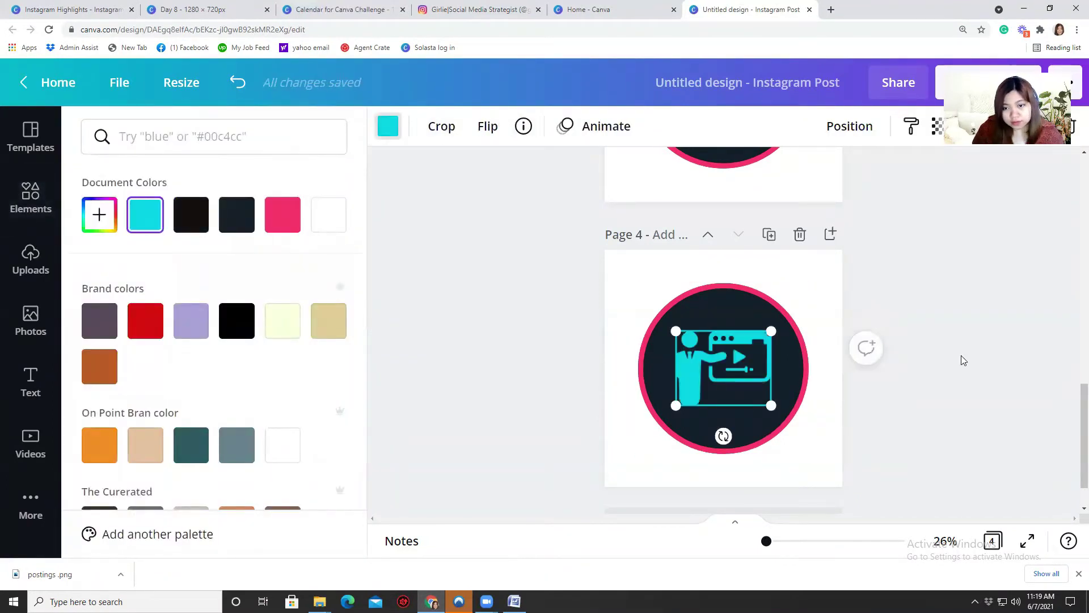
key("Escape")
scroll(910, 424, "up", 3)
scroll(910, 425, "up", 3)
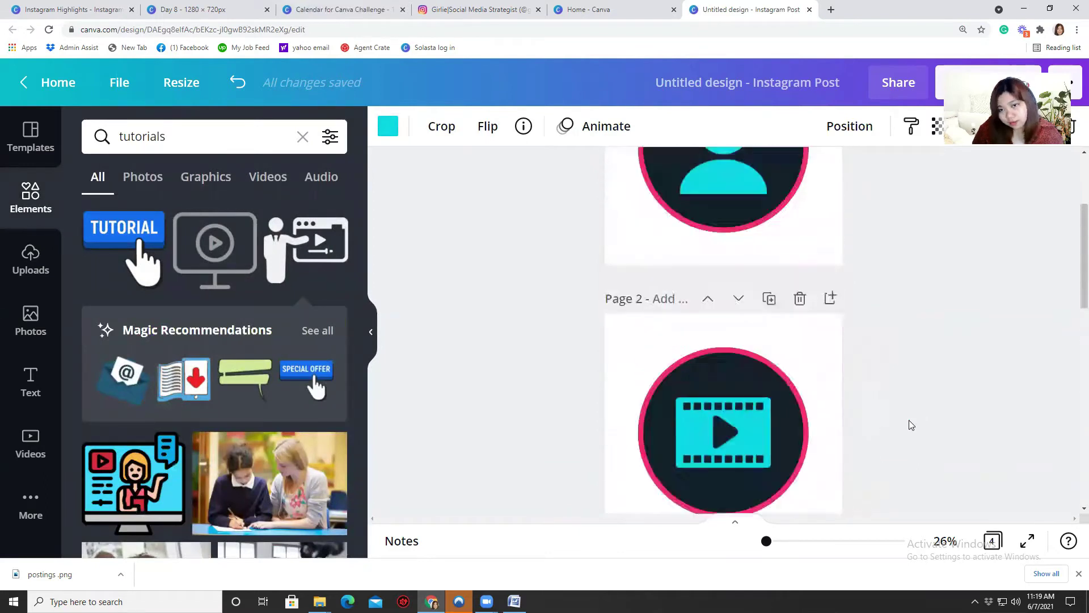
scroll(910, 424, "up", 4)
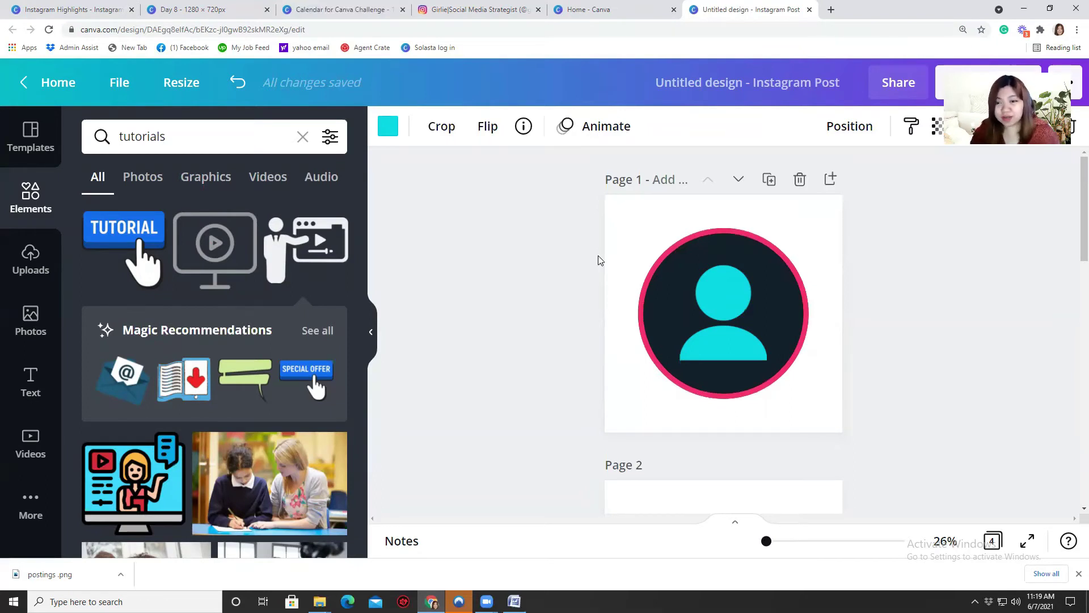
scroll(624, 262, "down", 2)
scroll(648, 270, "down", 3)
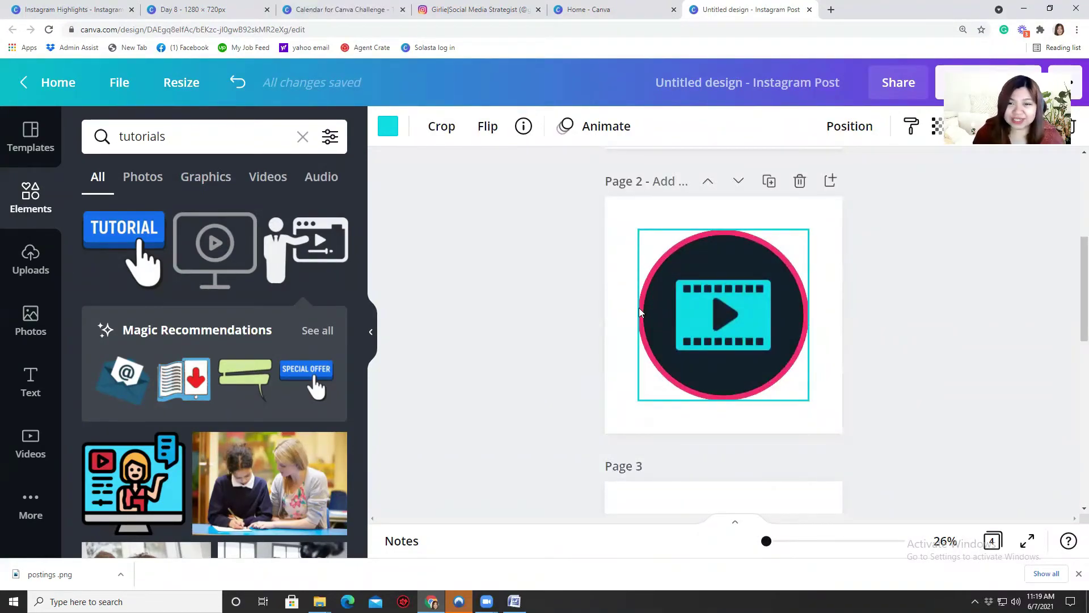
scroll(640, 313, "down", 1)
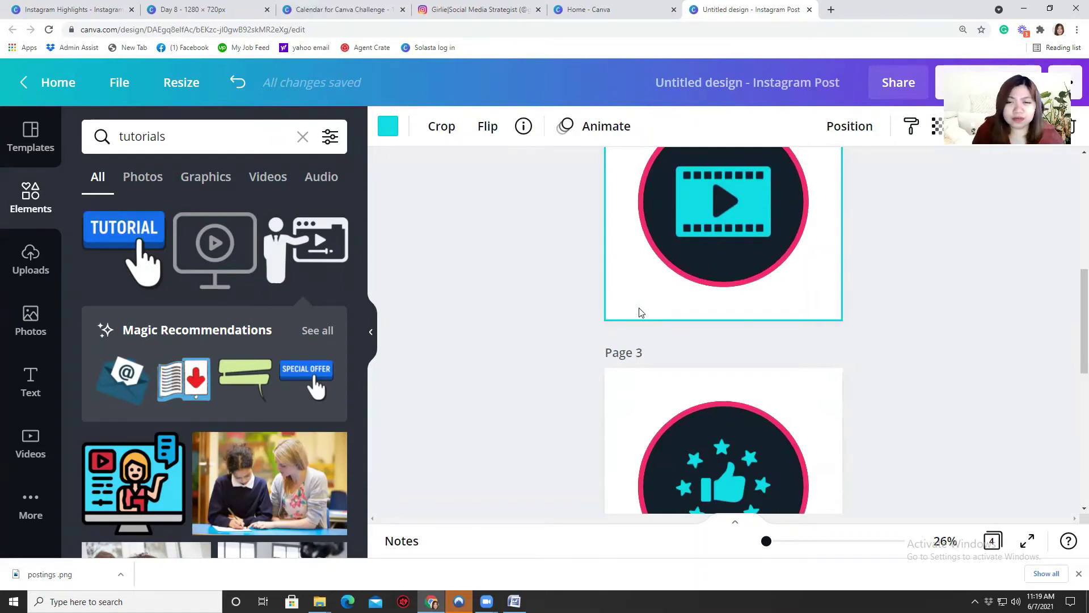
scroll(640, 313, "up", 2)
scroll(664, 308, "up", 2)
type("P")
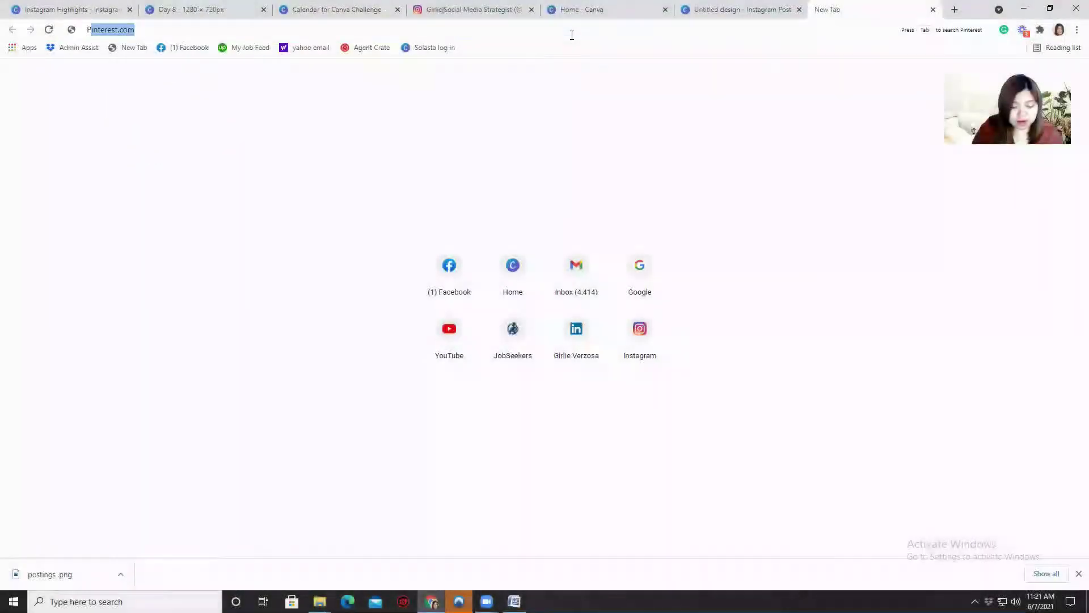
type("pinterest")
Open Pinterest and search for 'Instagram Story Highlights'.
key("Return")
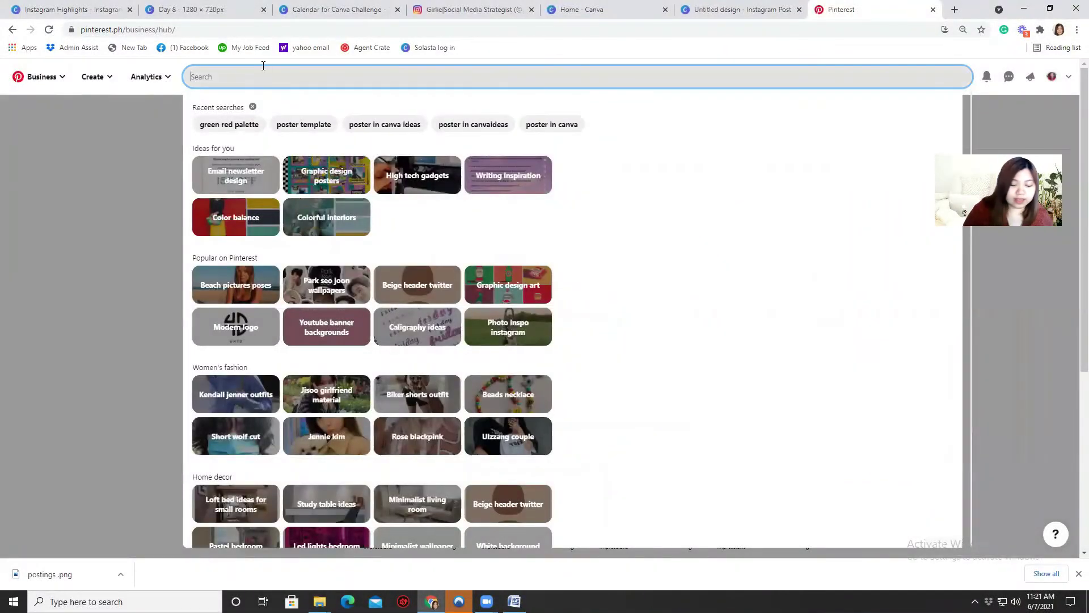
type("m")
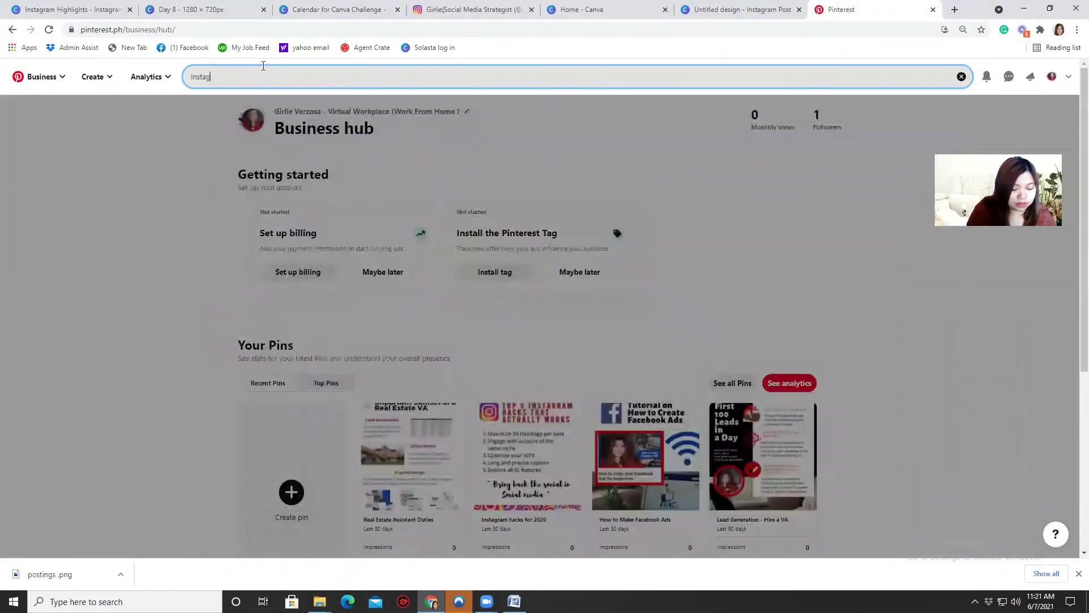
type("m S")
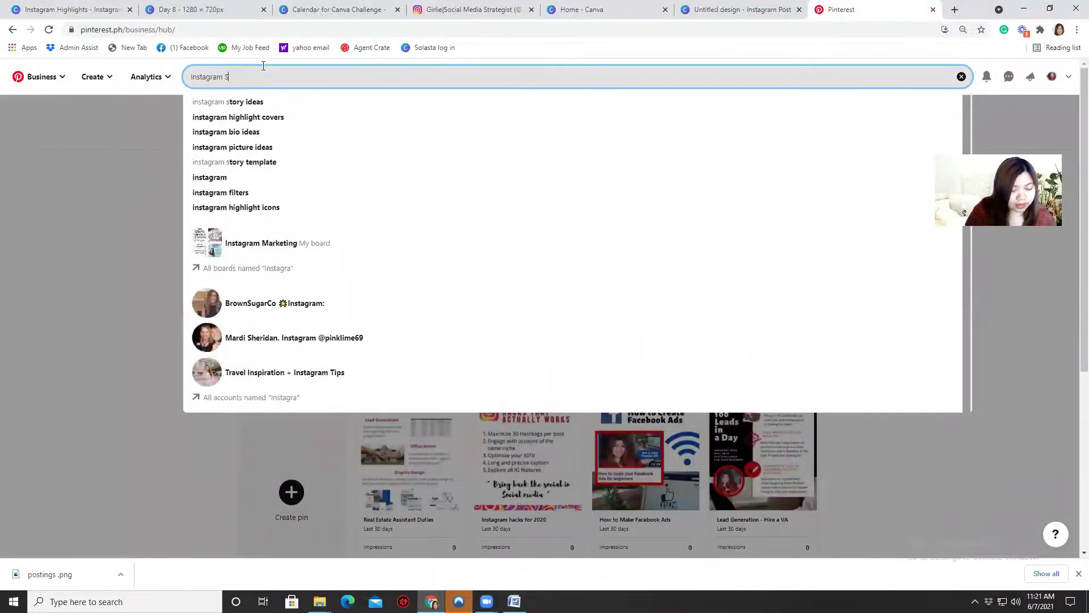
type("tory G")
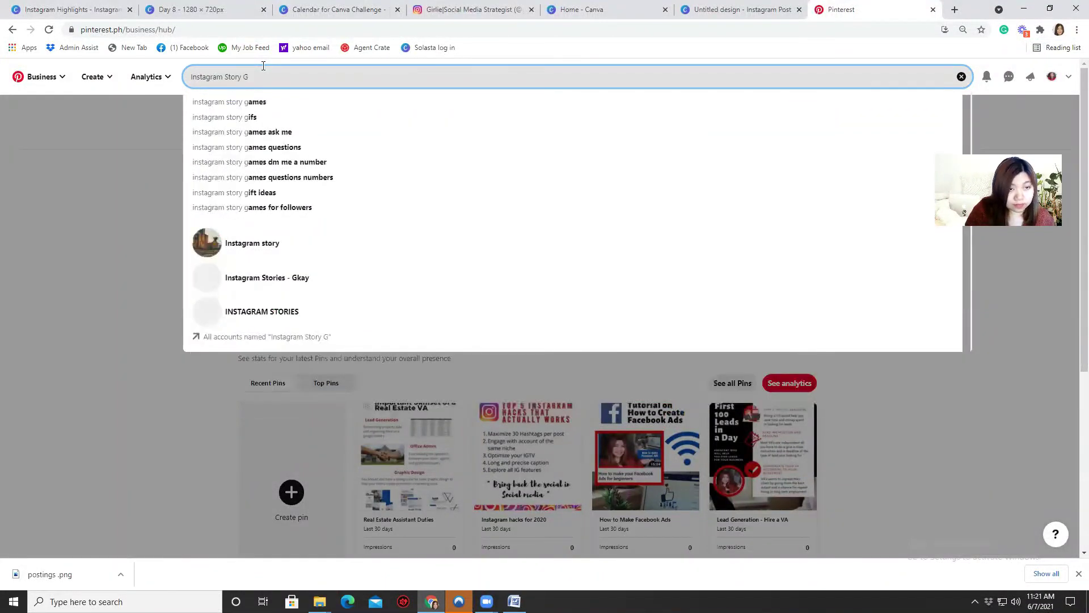
key("BackSpace")
type("Hi")
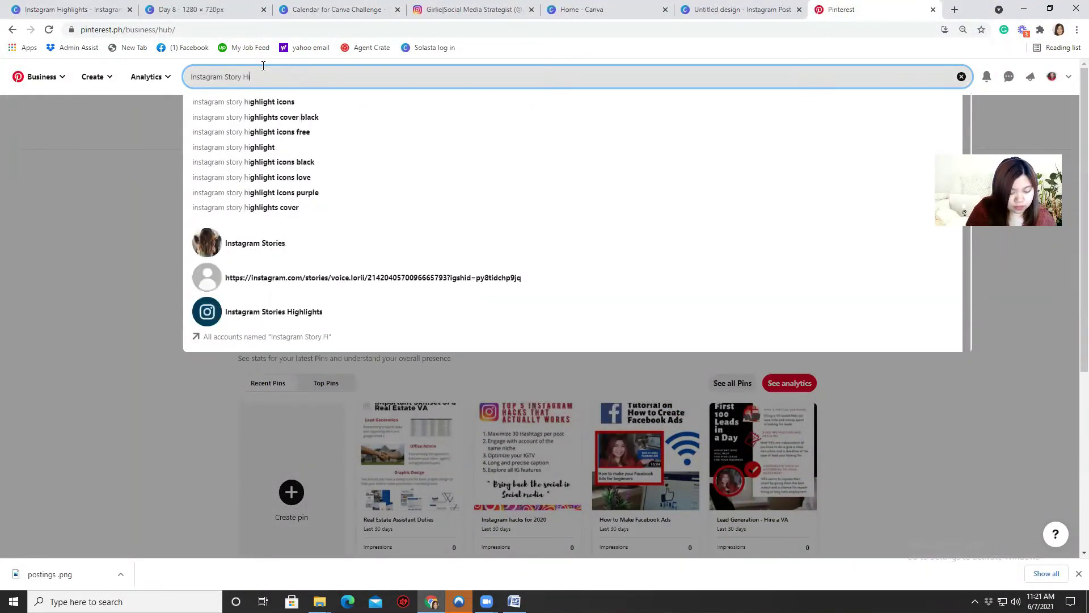
type("ghlights")
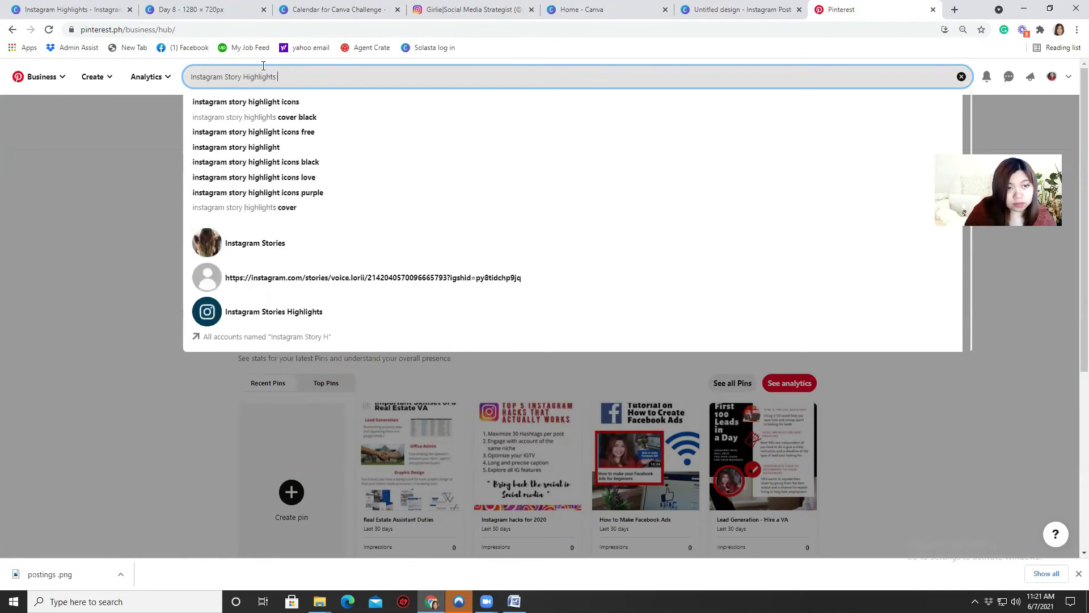
key("Return")
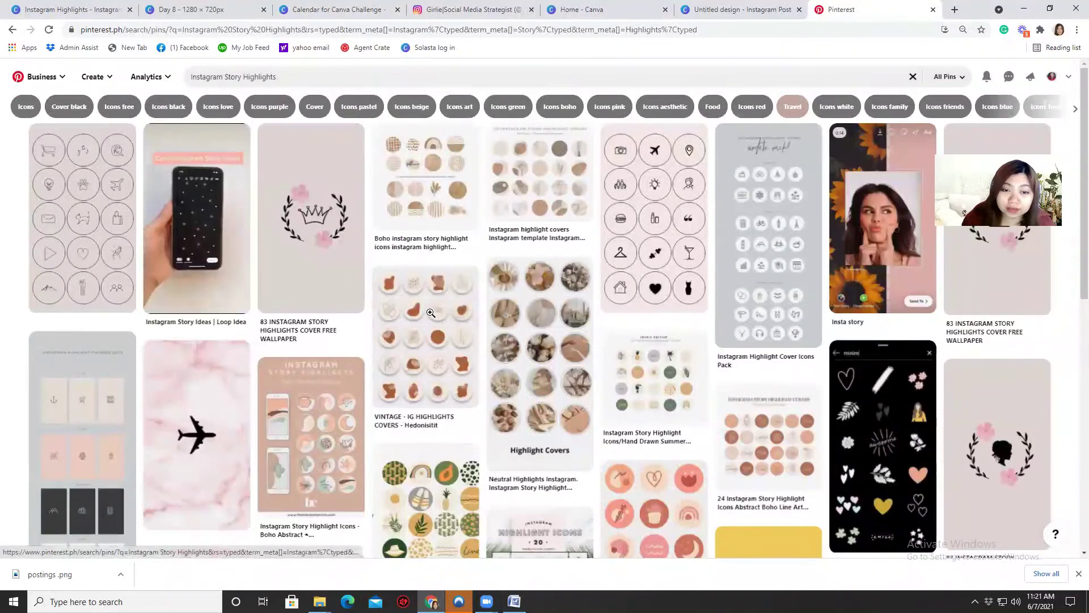
scroll(431, 313, "down", 1)
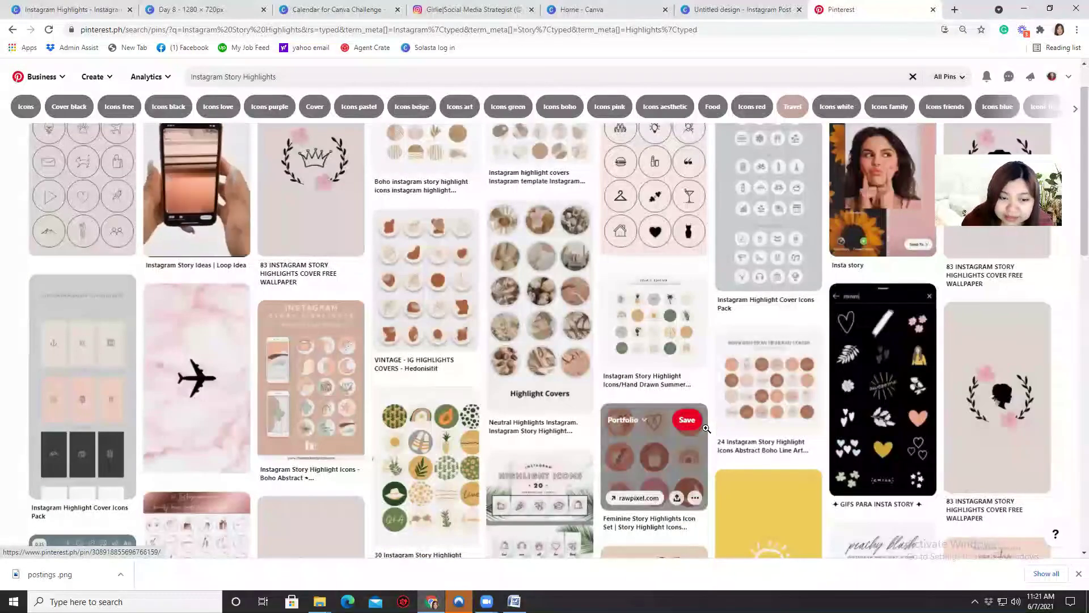
scroll(323, 477, "up", 1)
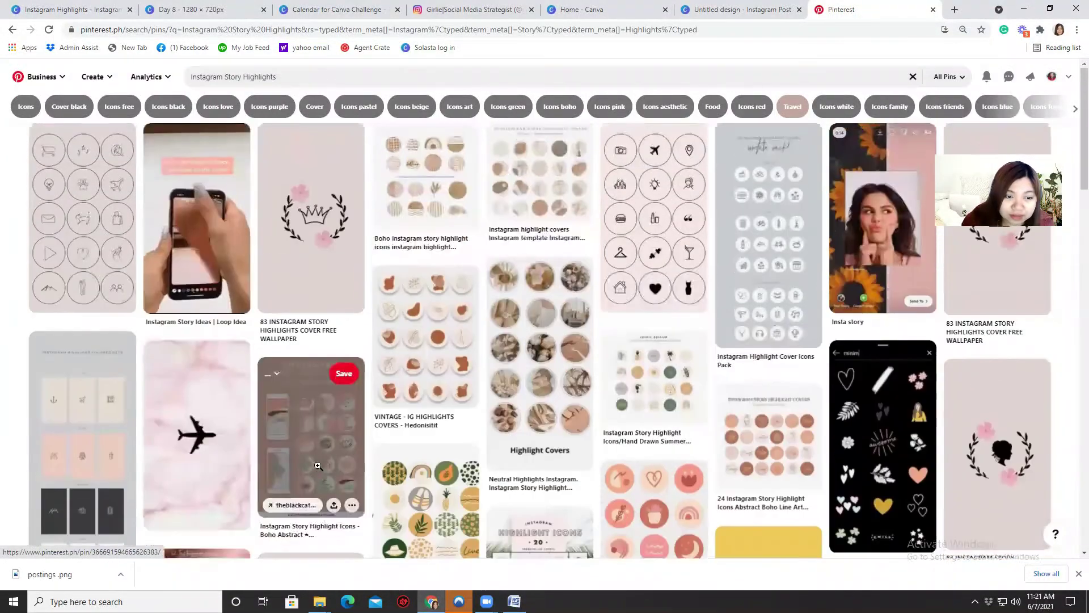
Browse the Boho Abstract, illustrations and watercolour circles highlight-icon pins.
left_click(370, 500)
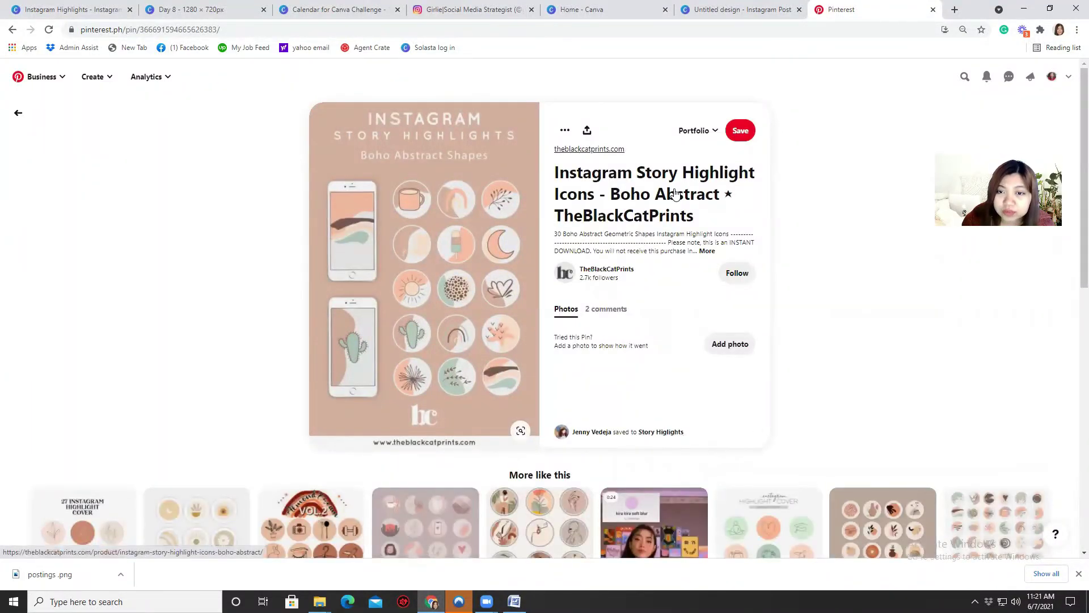
scroll(756, 363, "down", 3)
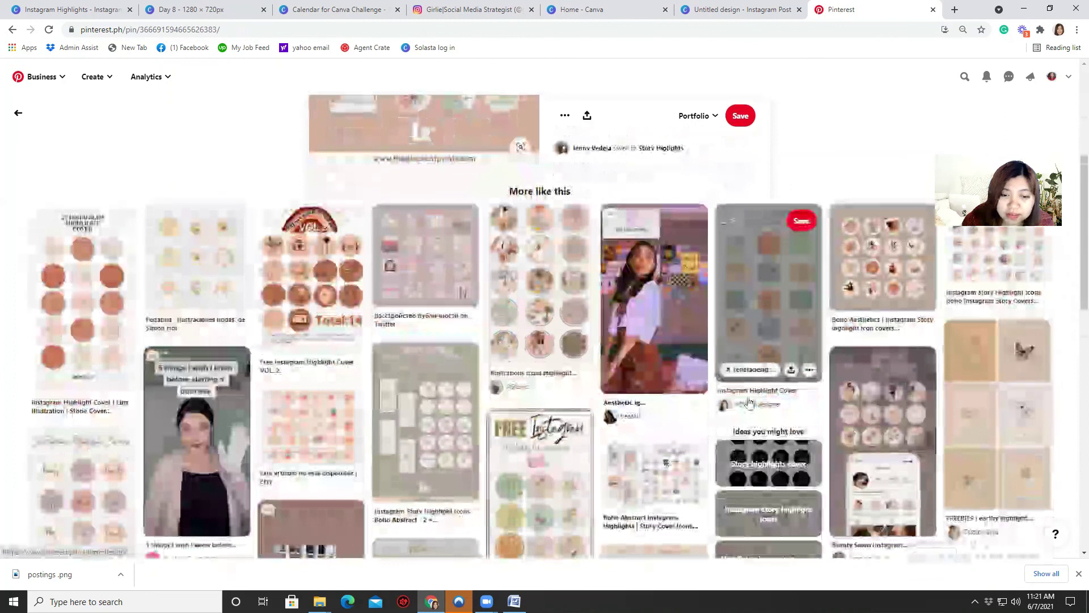
left_click(557, 336)
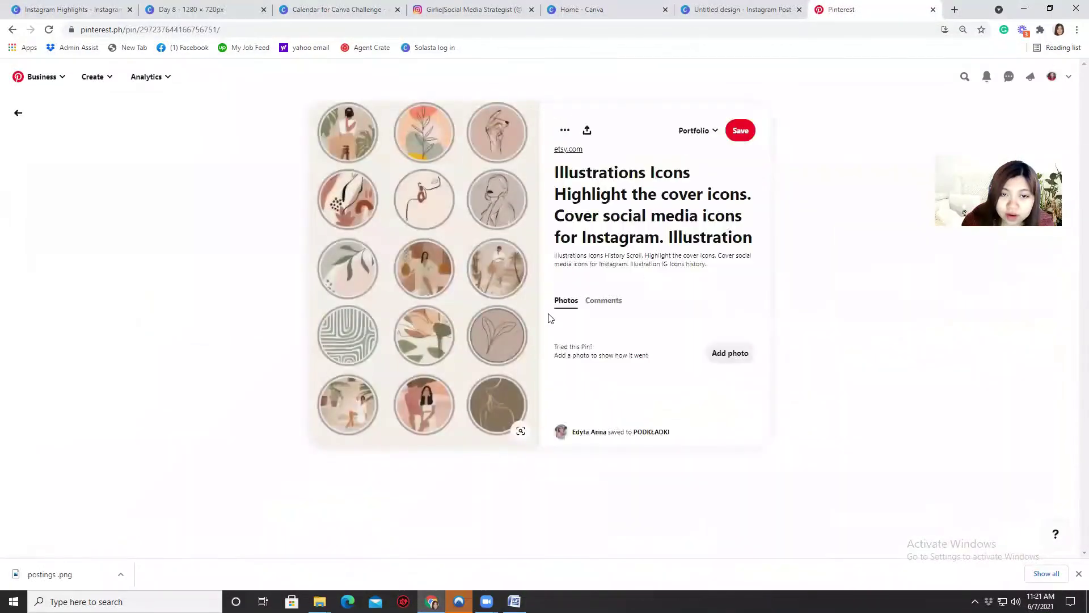
key("alt+Left")
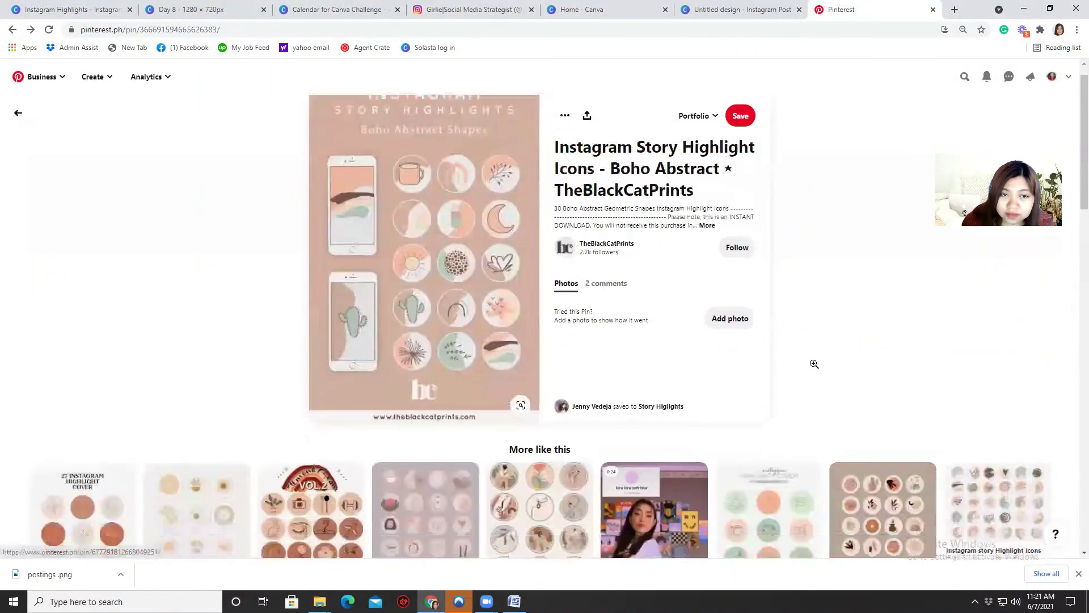
scroll(432, 444, "down", 2)
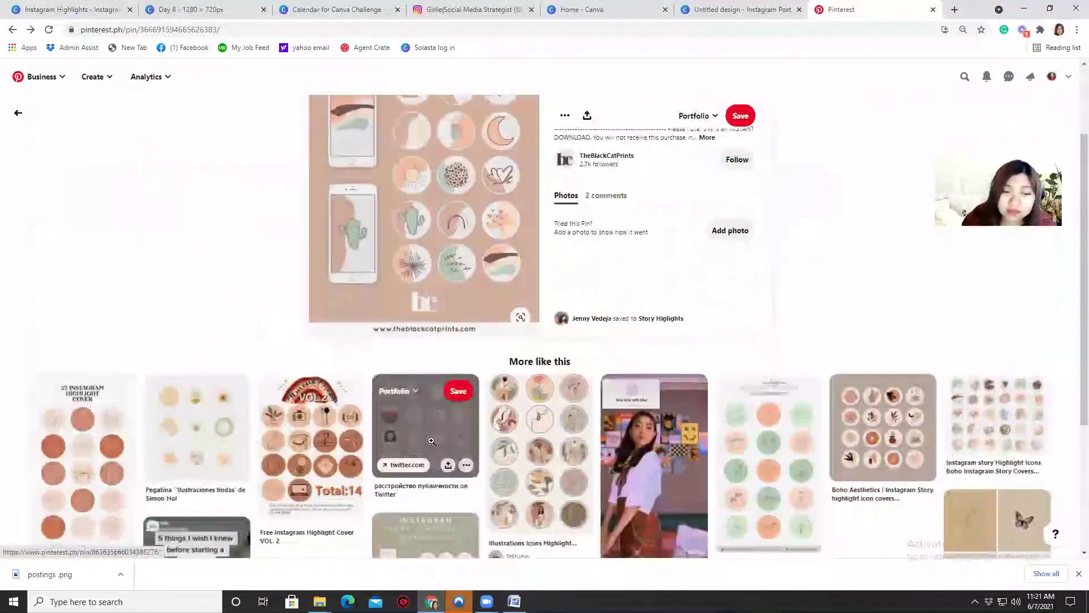
scroll(433, 440, "down", 1)
scroll(432, 440, "down", 1)
scroll(433, 442, "down", 1)
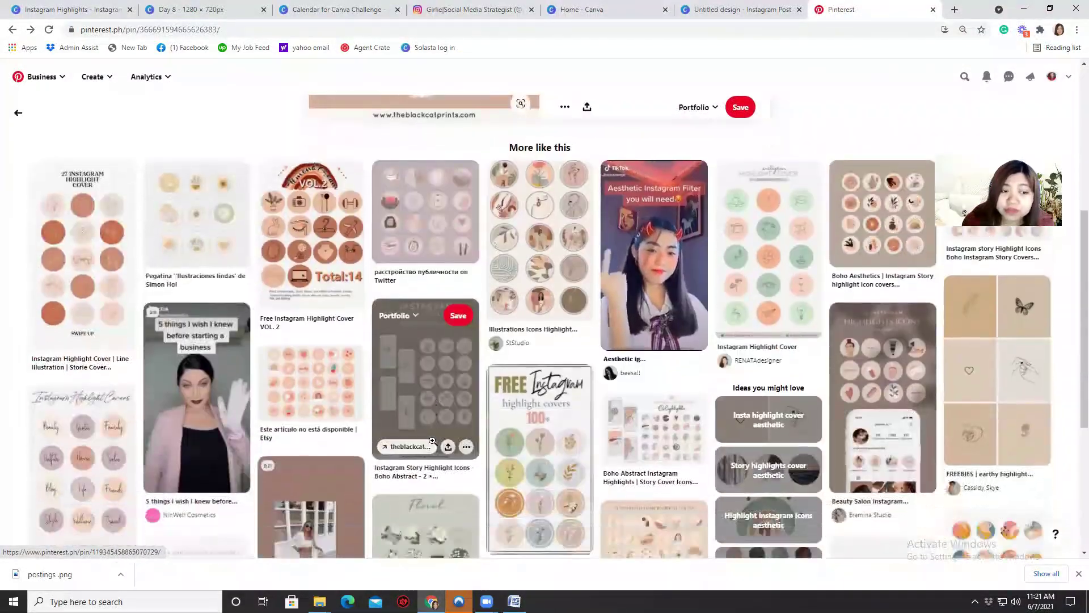
scroll(433, 445, "down", 1)
scroll(433, 445, "down", 2)
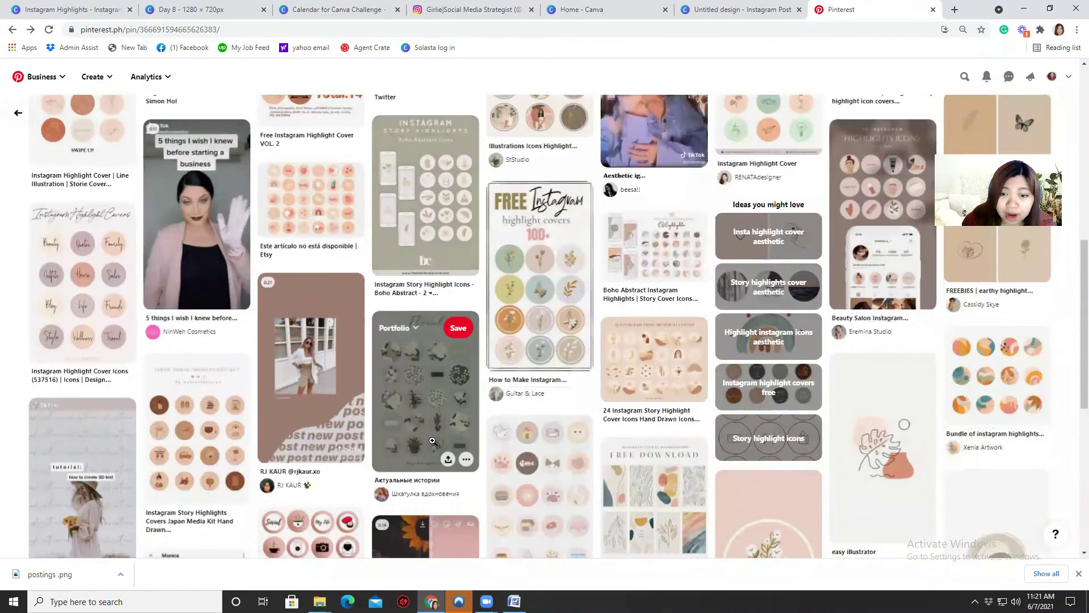
scroll(433, 443, "down", 2)
scroll(433, 443, "down", 1)
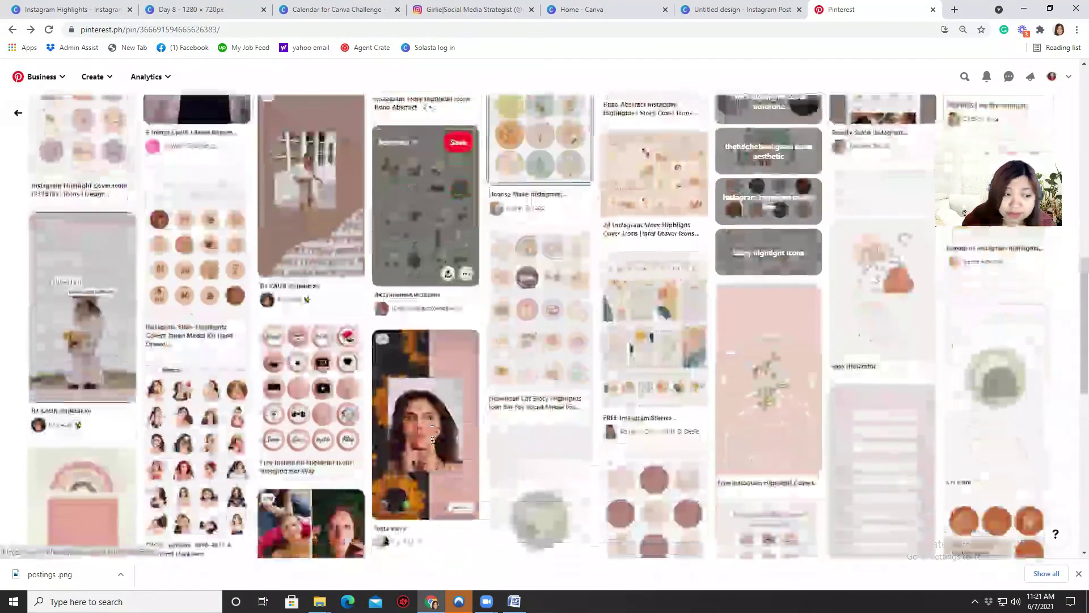
scroll(432, 443, "down", 1)
scroll(197, 482, "down", 3)
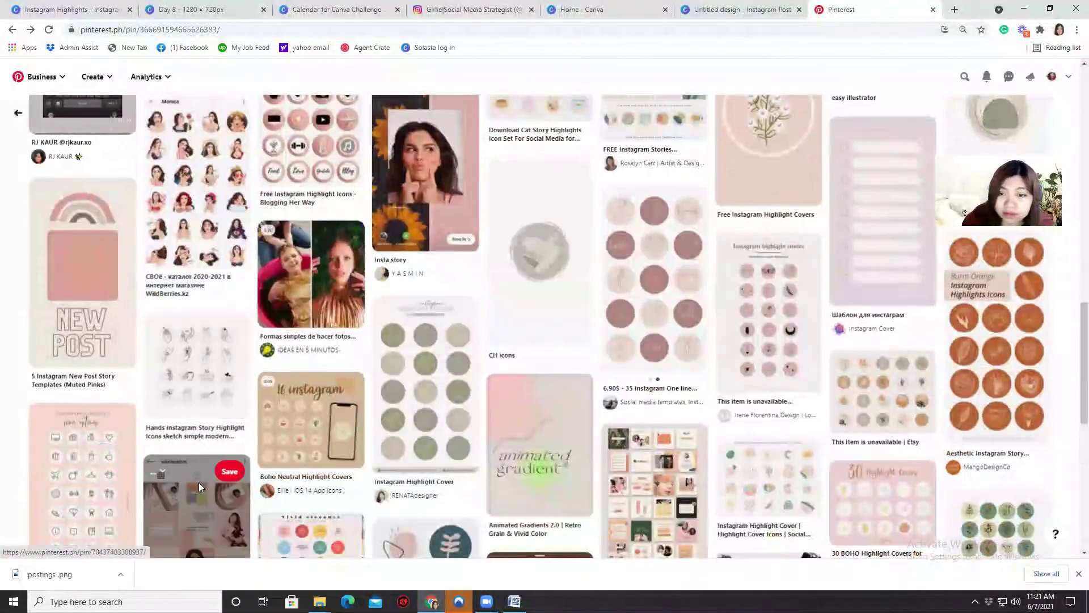
scroll(202, 482, "down", 2)
scroll(201, 488, "down", 1)
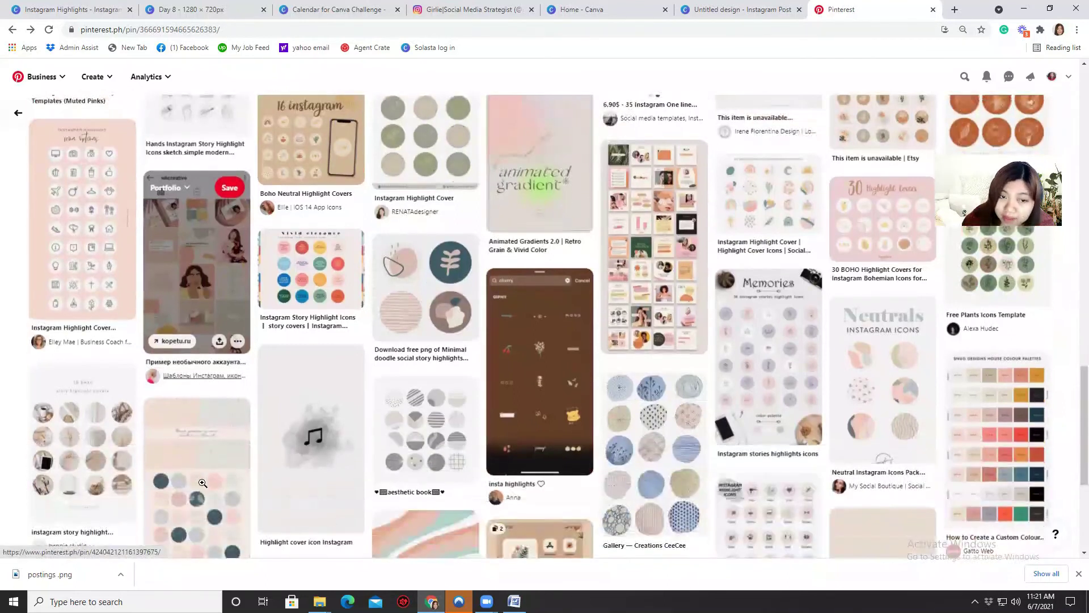
scroll(204, 472, "down", 1)
scroll(206, 465, "down", 1)
scroll(204, 468, "down", 1)
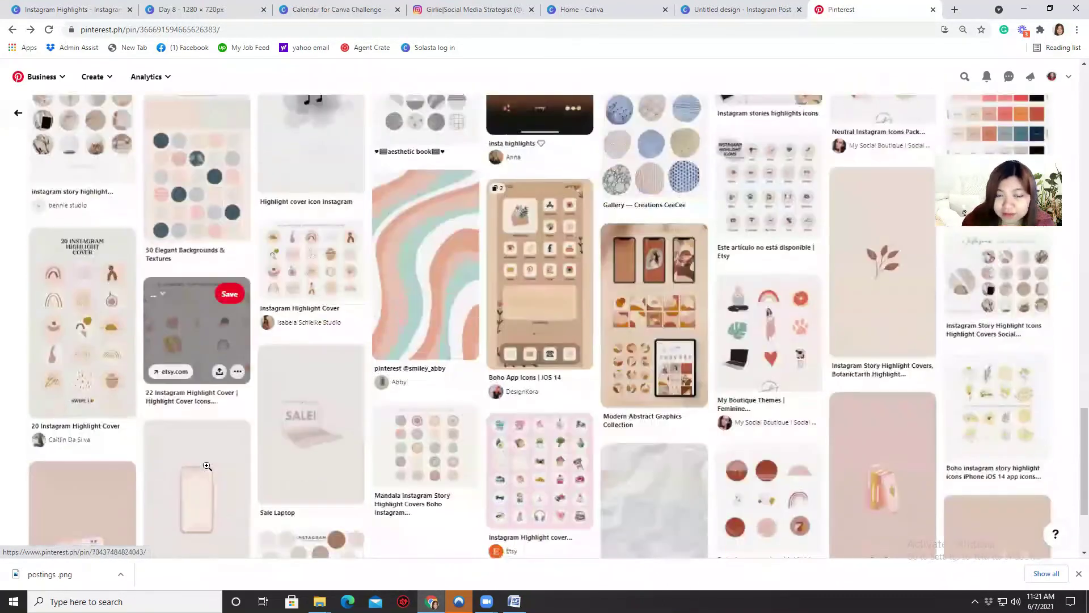
scroll(205, 468, "down", 1)
scroll(634, 444, "down", 2)
scroll(635, 442, "down", 1)
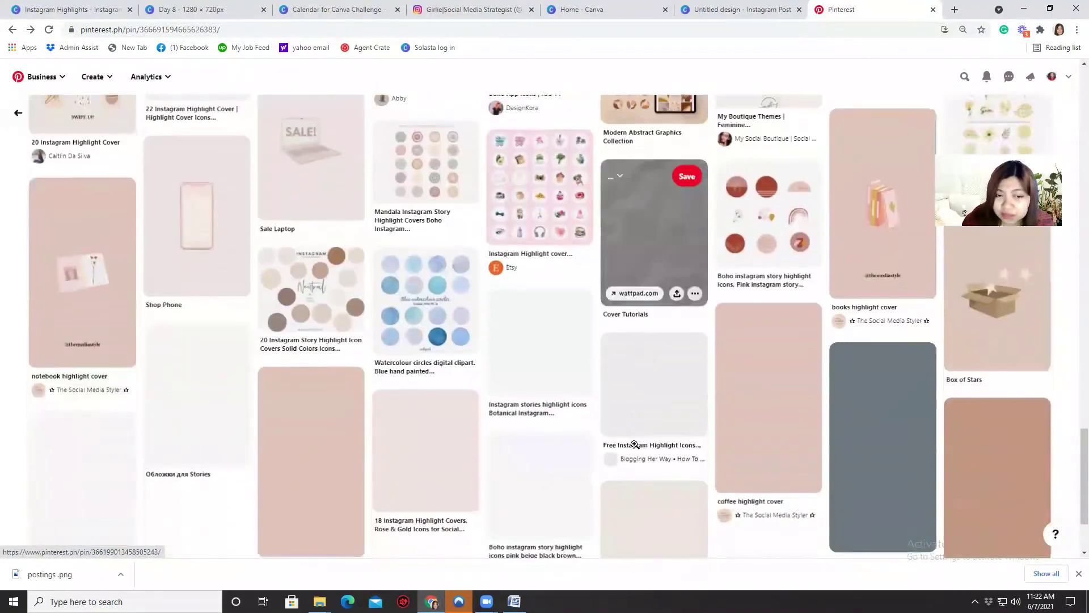
left_click(430, 315)
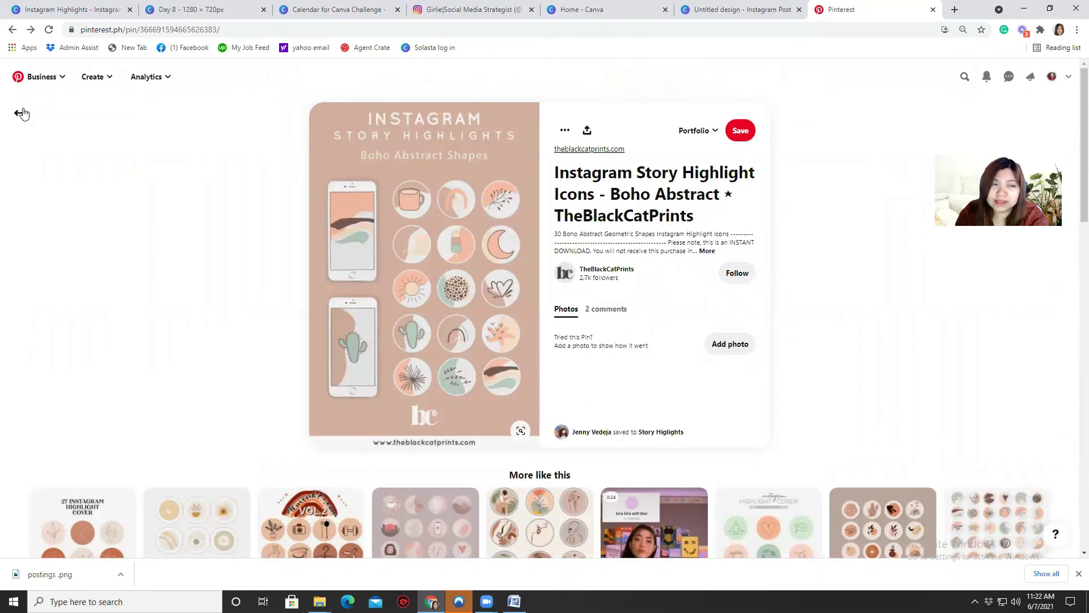
Switch back to the Instagram Post design and select the thumbs-up on Page 3.
left_click(145, 10)
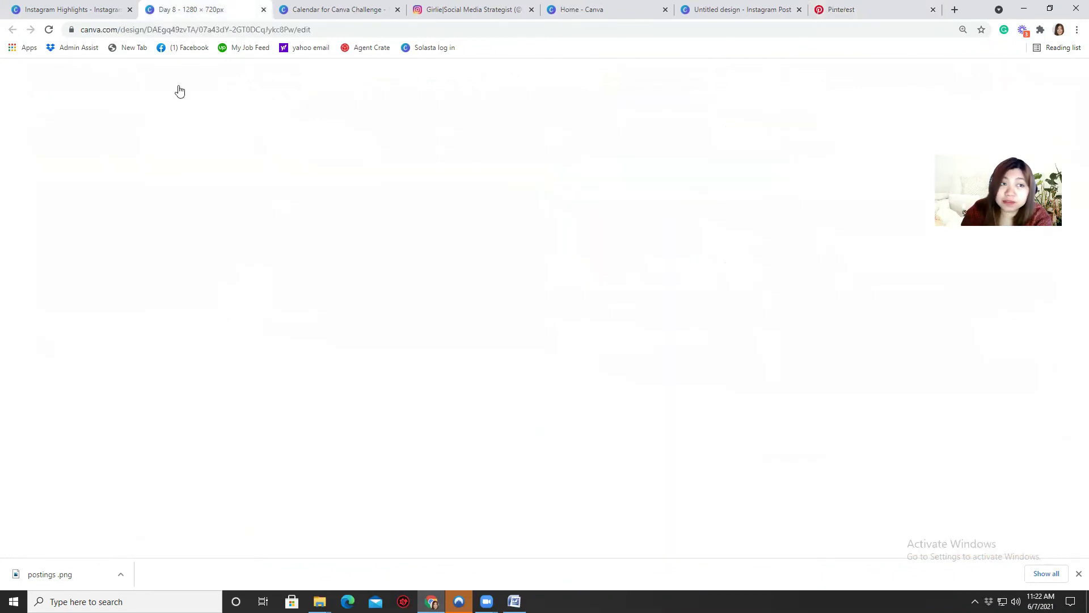
left_click(630, 9)
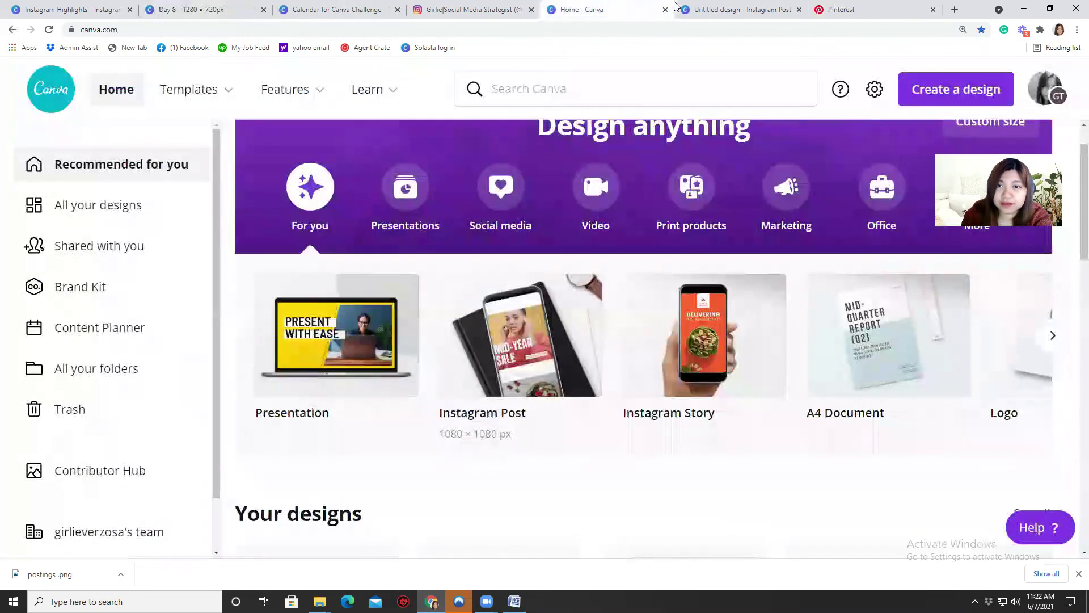
left_click(681, 9)
left_click(851, 350)
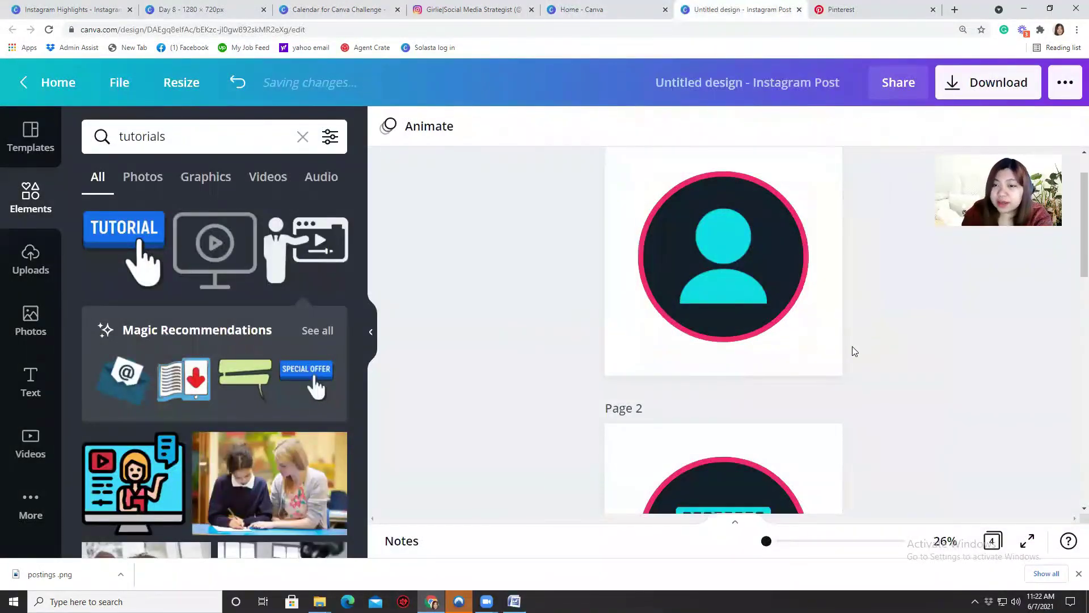
scroll(836, 364, "down", 3)
scroll(829, 365, "down", 5)
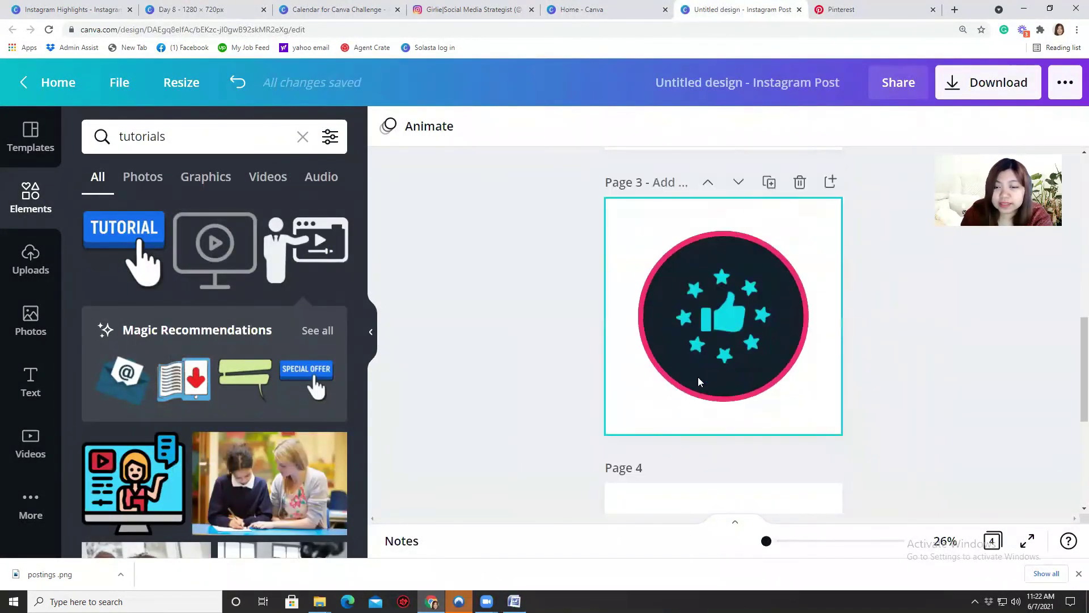
left_click(680, 353)
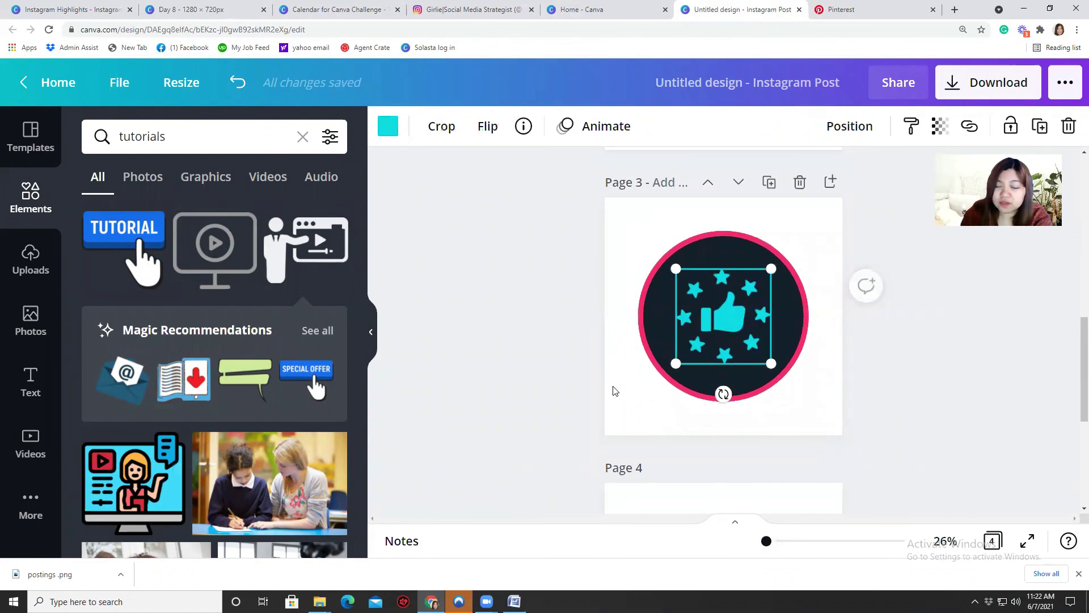